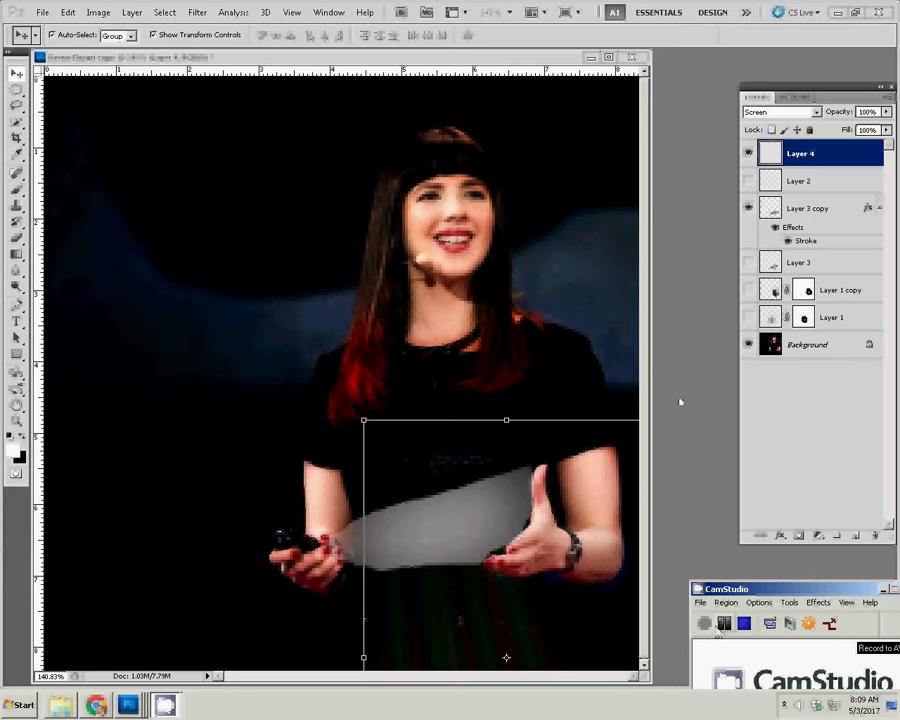
Step: Add a new empty Layer 5 directly above Layer 3 copy, ready for brushing
{"action": "left_click", "coordinate": [808, 208]}
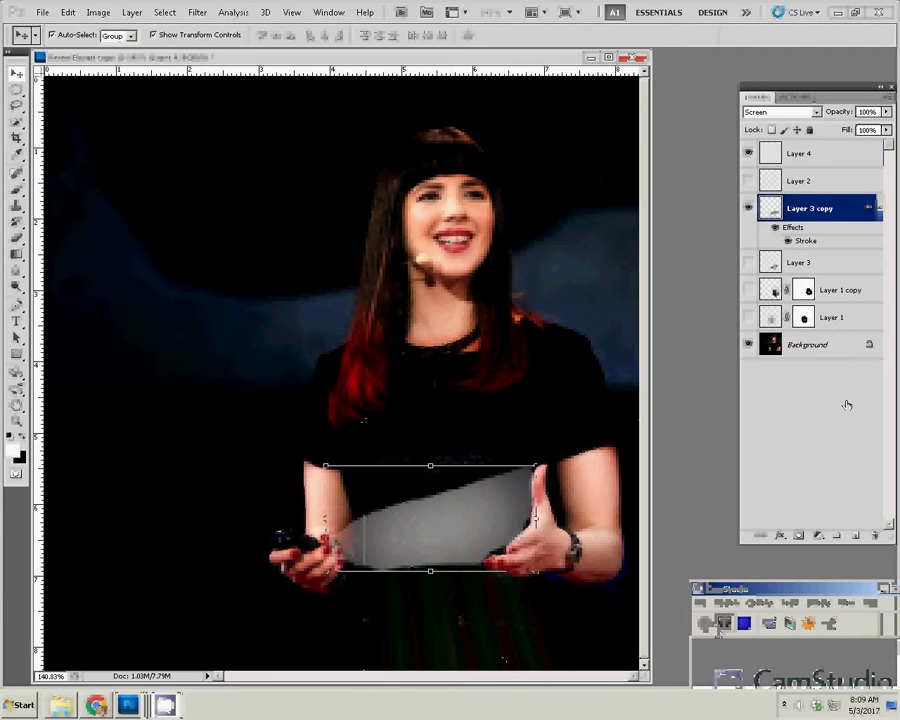
{"action": "left_click", "coordinate": [856, 535]}
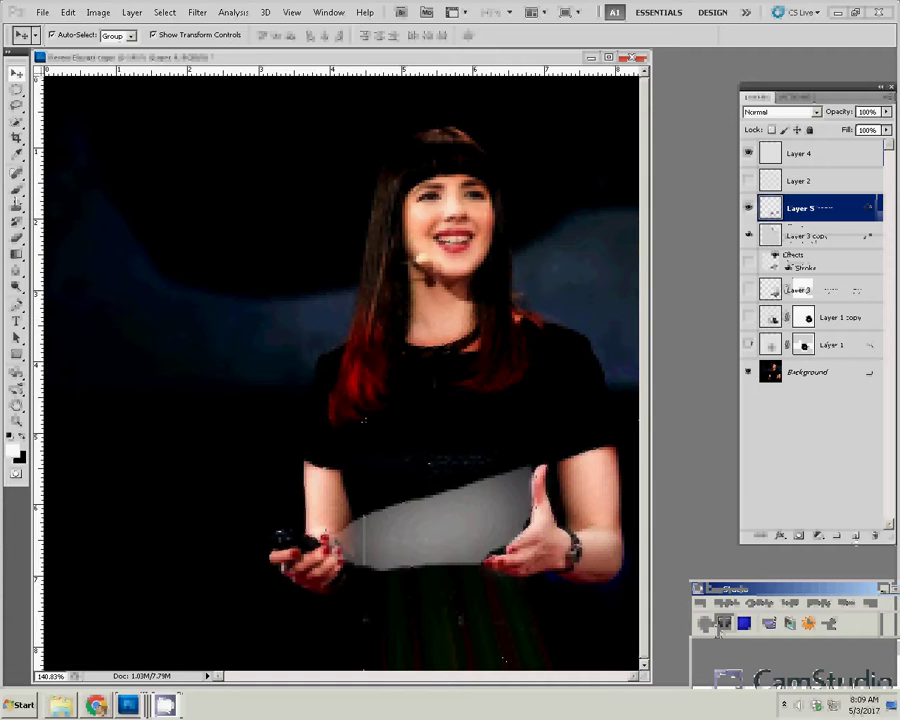
{"action": "left_click", "coordinate": [17, 188]}
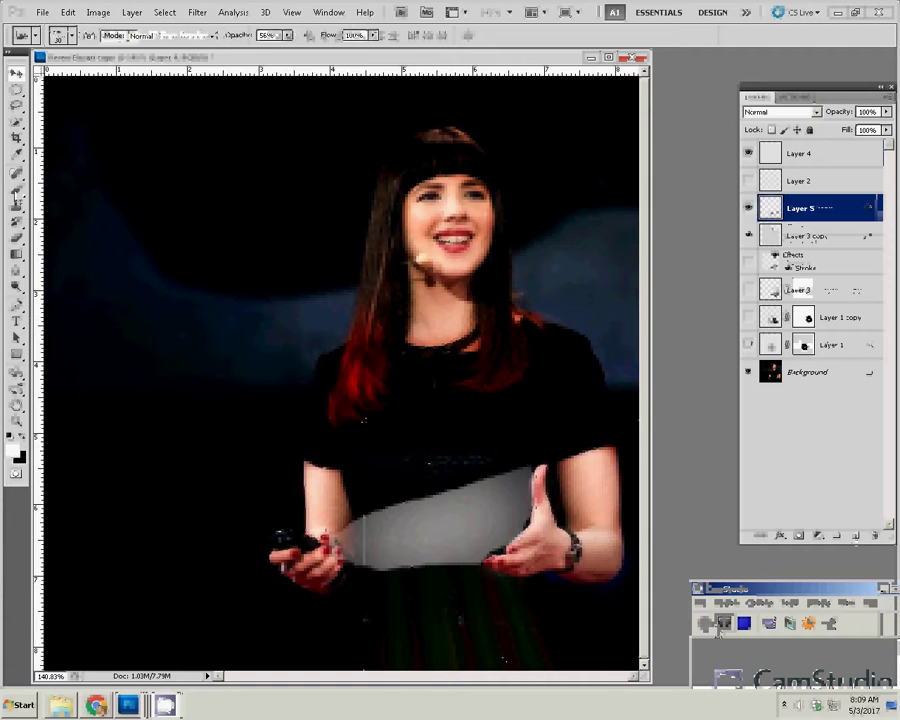
Step: Paint seven soft white light dots across the grey band at 100% brush opacity
{"action": "left_click", "coordinate": [287, 35]}
{"action": "left_click_drag", "start_coordinate": [287, 48], "coordinate": [352, 55]}
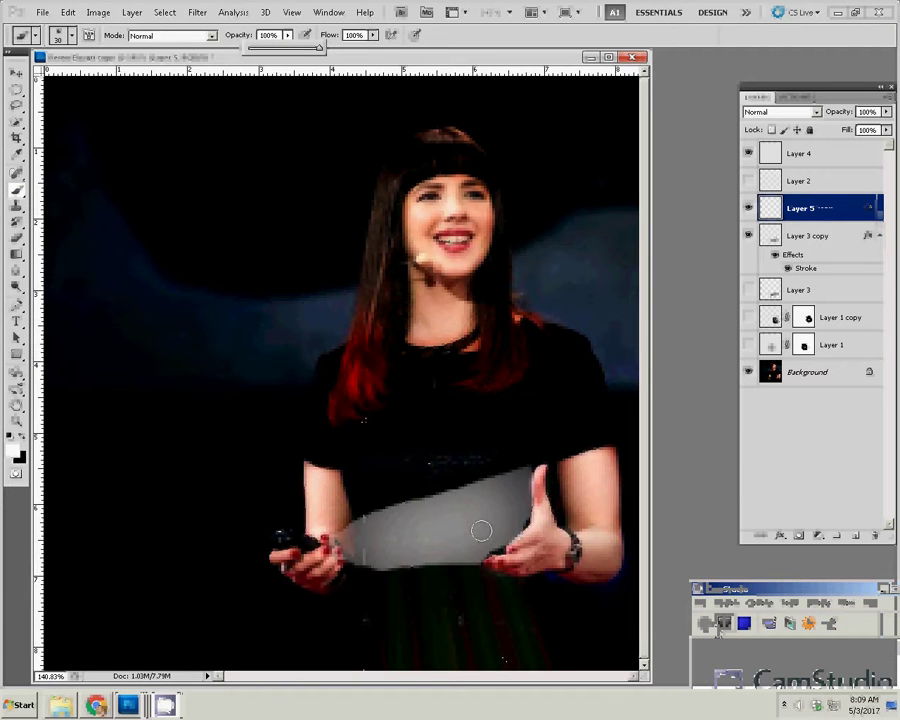
{"action": "left_click", "coordinate": [362, 536]}
{"action": "left_click", "coordinate": [403, 520]}
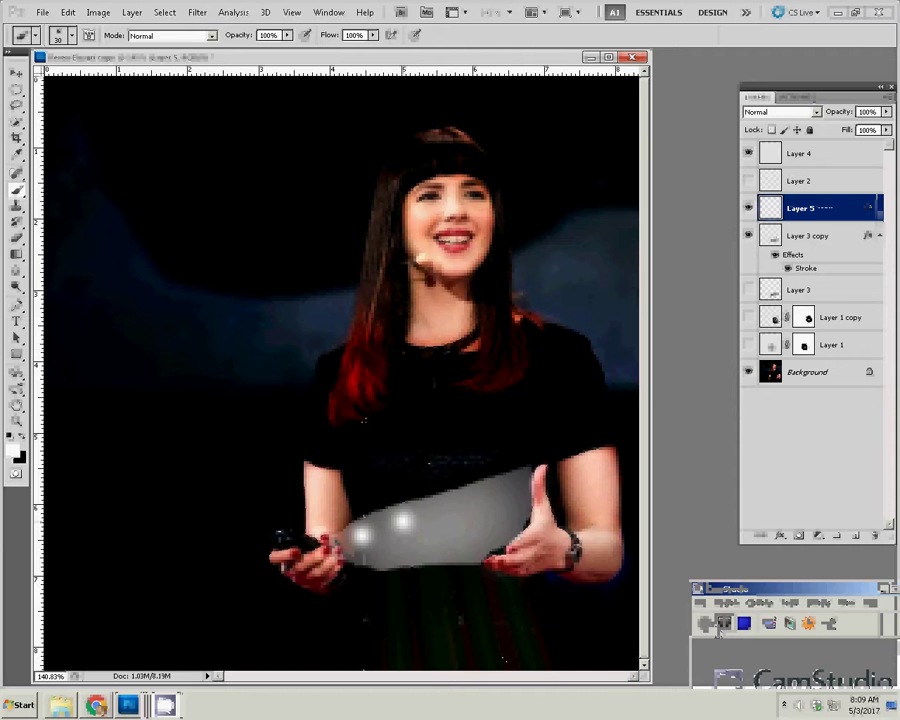
{"action": "left_click", "coordinate": [450, 511]}
{"action": "left_click", "coordinate": [509, 489]}
{"action": "left_click", "coordinate": [494, 524]}
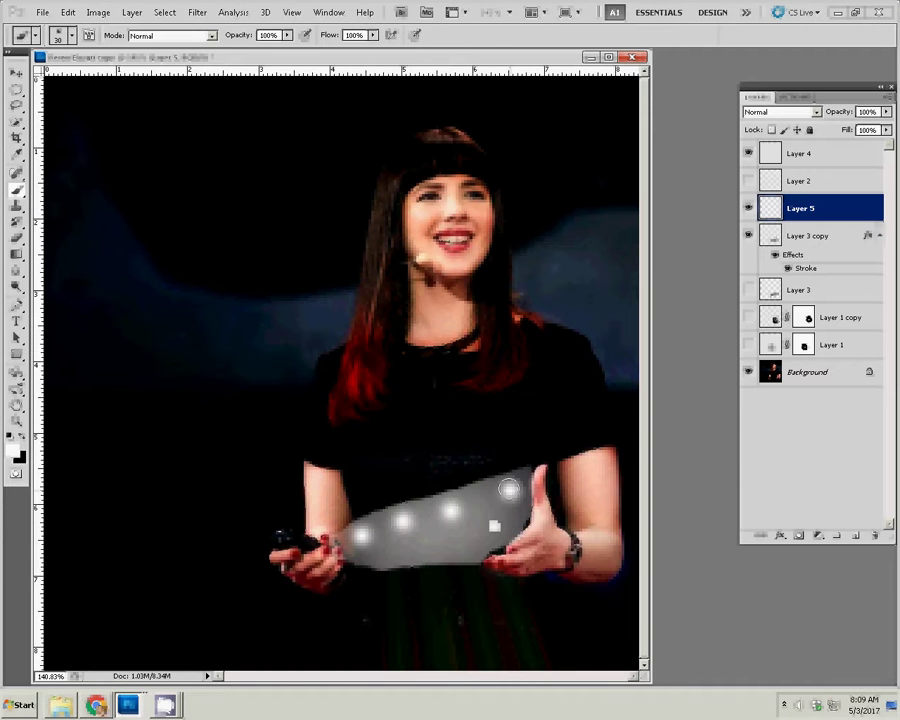
{"action": "left_click", "coordinate": [436, 545]}
{"action": "left_click", "coordinate": [385, 553]}
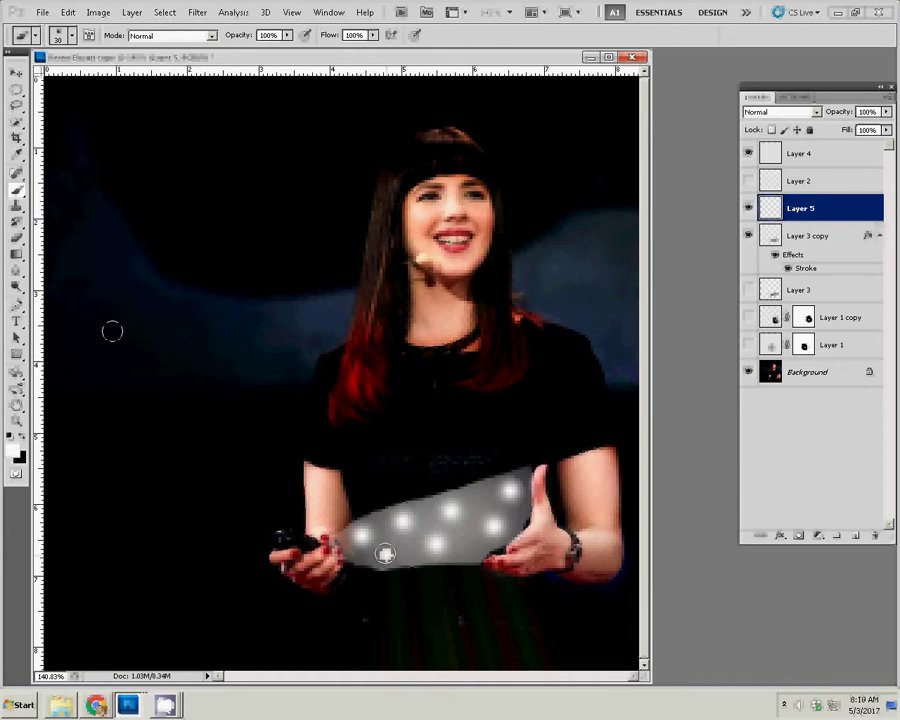
Step: Switch to yellow e1fb05 and paint five yellow dots among the white ones
{"action": "left_click", "coordinate": [13, 449]}
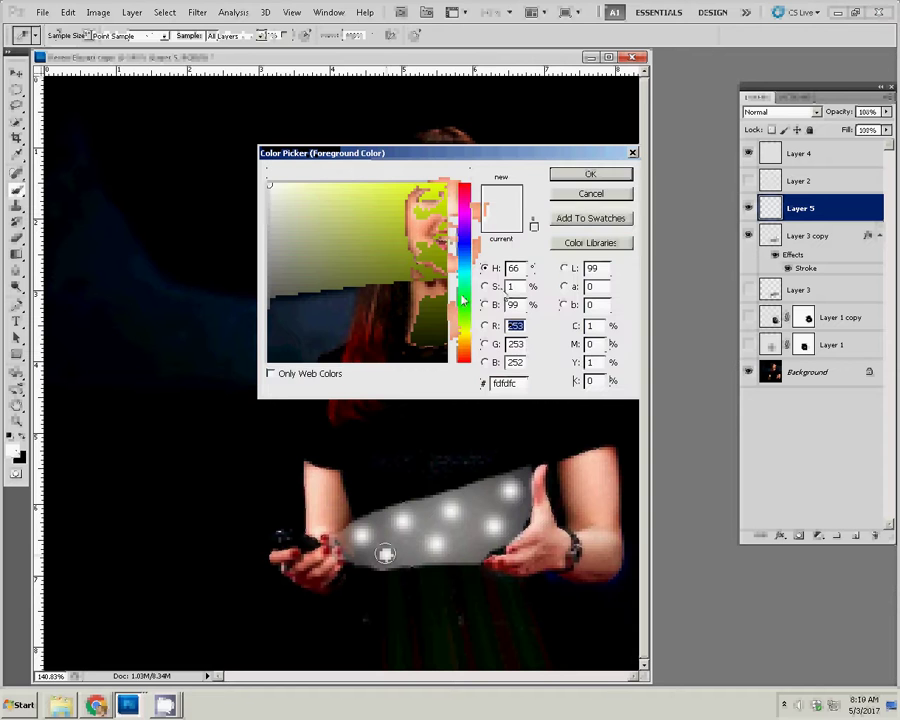
{"action": "left_click", "coordinate": [442, 187]}
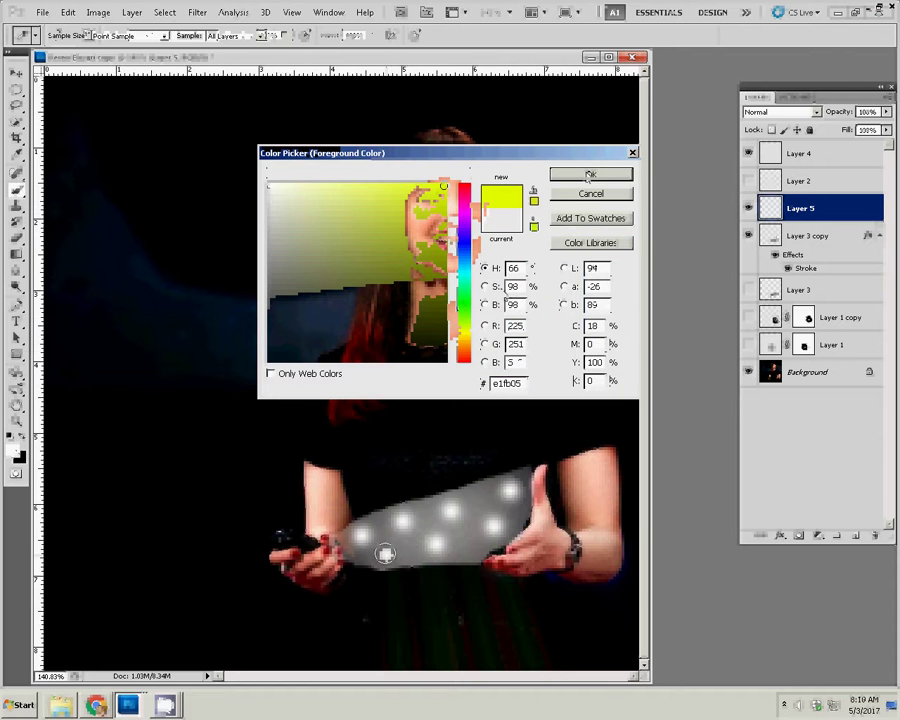
{"action": "left_click", "coordinate": [590, 175]}
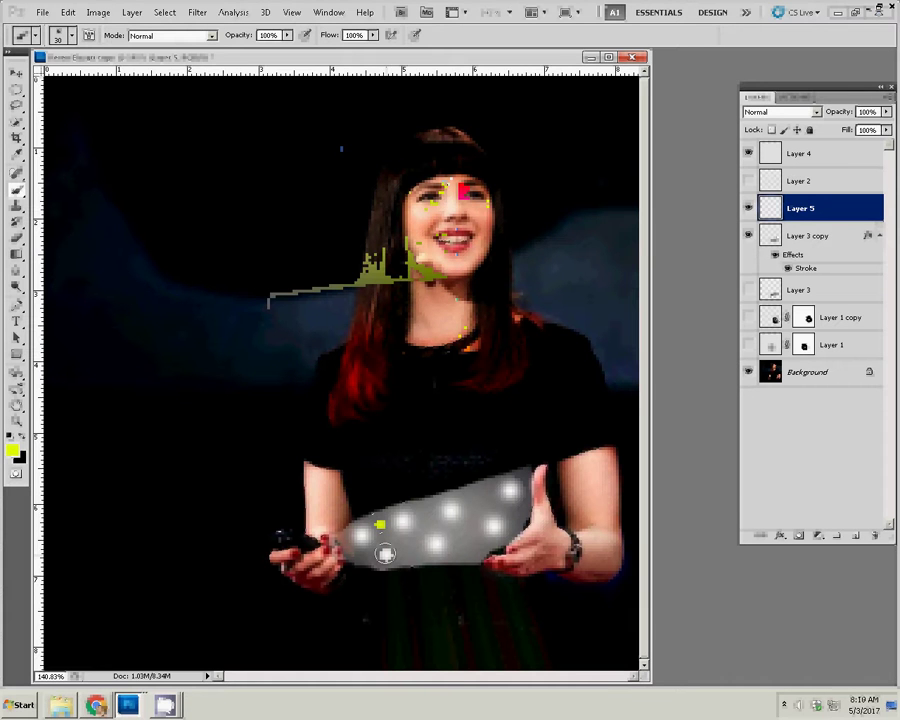
{"action": "left_click", "coordinate": [380, 523]}
{"action": "left_click", "coordinate": [428, 512]}
{"action": "left_click", "coordinate": [478, 497]}
{"action": "left_click", "coordinate": [465, 537]}
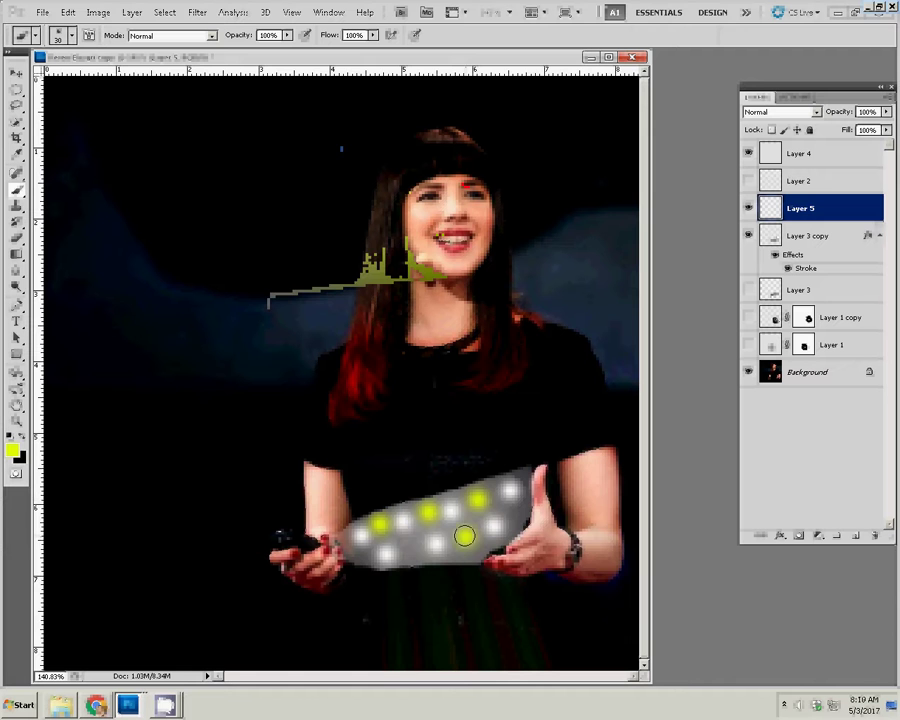
{"action": "left_click", "coordinate": [419, 552]}
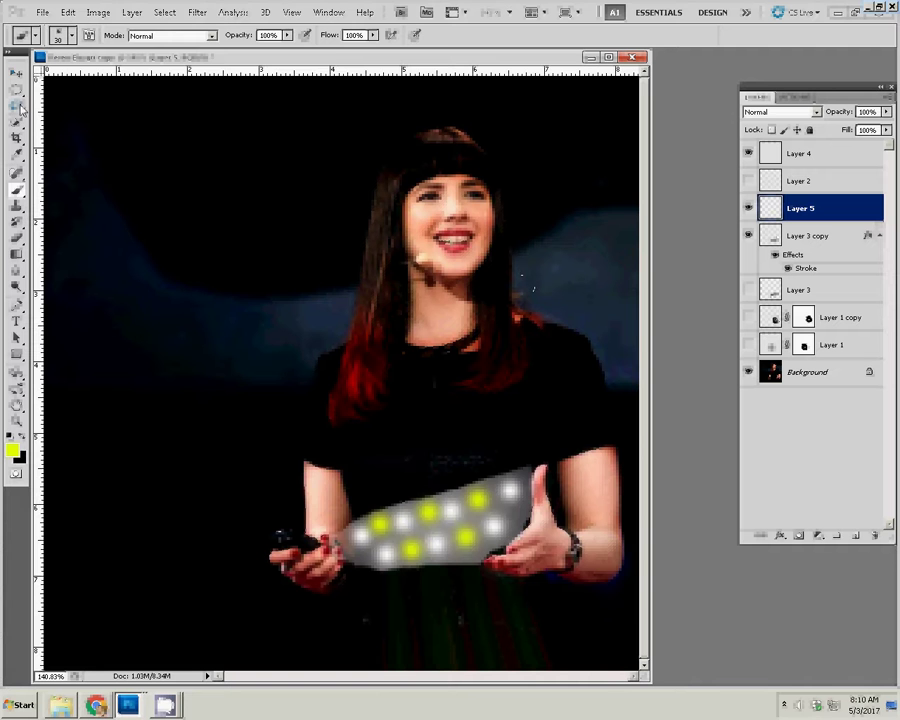
{"action": "left_click", "coordinate": [15, 73]}
Step: Apply a Zoom Radial Blur at amount 89, Good quality, to Layer 5's dots
{"action": "left_click", "coordinate": [196, 12]}
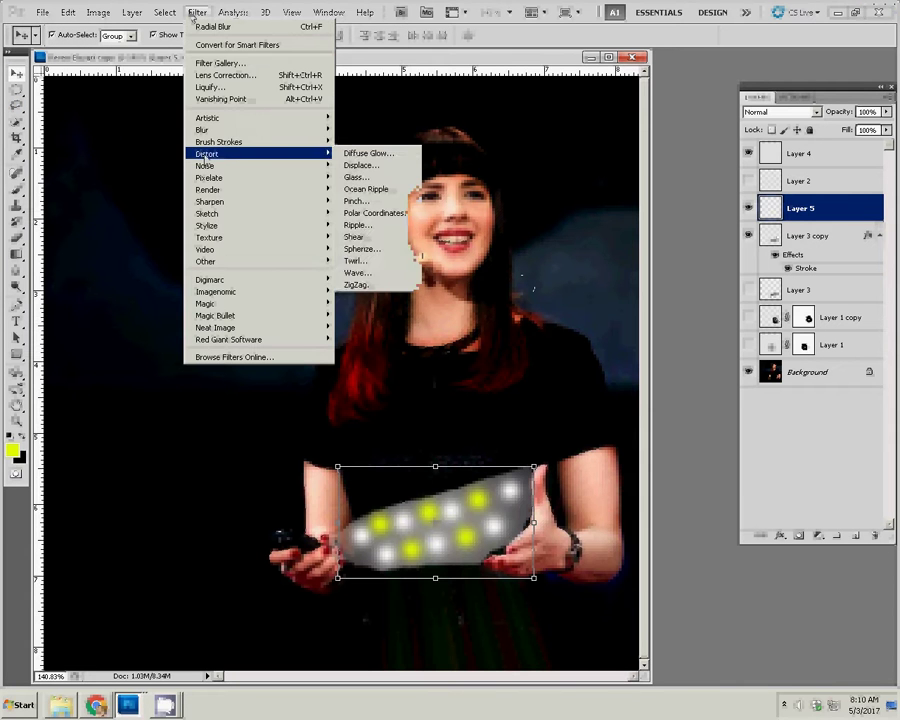
{"action": "mouse_move", "coordinate": [203, 130]}
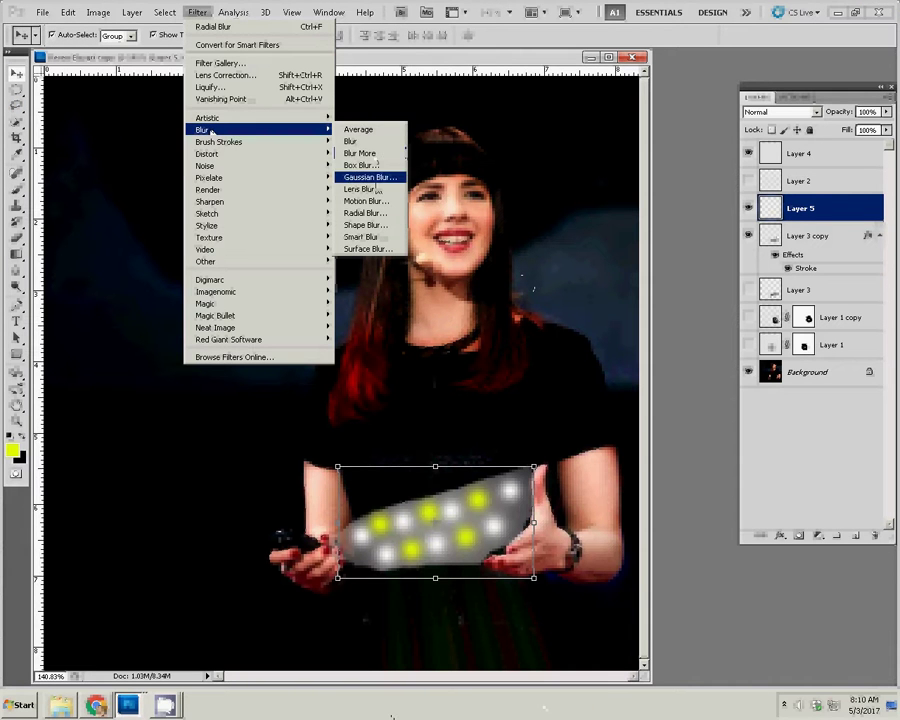
{"action": "left_click", "coordinate": [372, 214]}
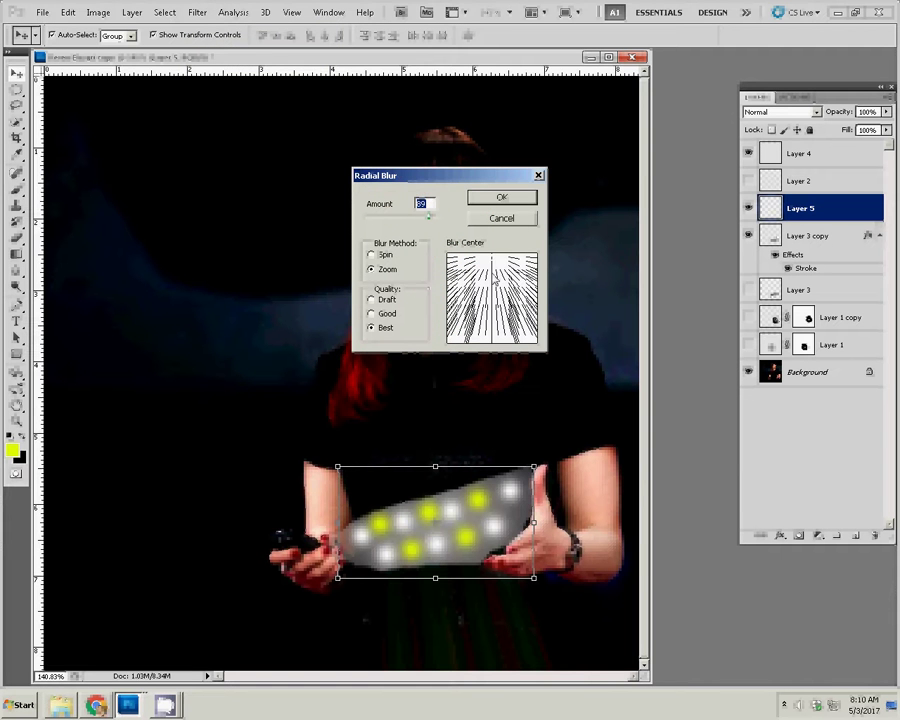
{"action": "left_click", "coordinate": [384, 313]}
{"action": "left_click", "coordinate": [518, 203]}
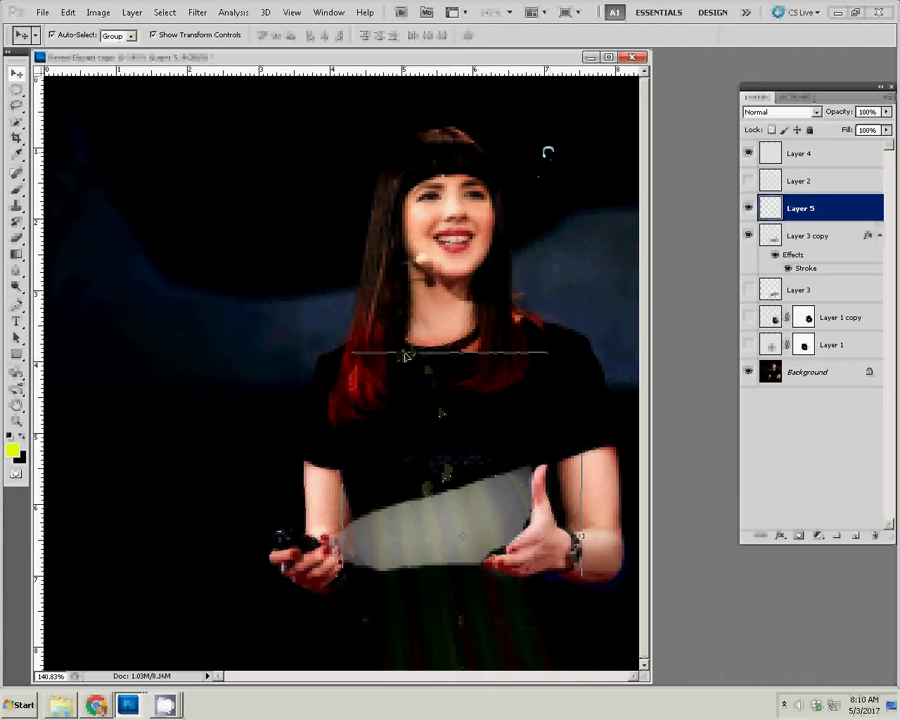
Step: Rotate the streak layer slightly clockwise with Free Transform and commit
{"action": "key", "text": "ctrl+t"}
{"action": "left_click_drag", "start_coordinate": [548, 150], "coordinate": [605, 240]}
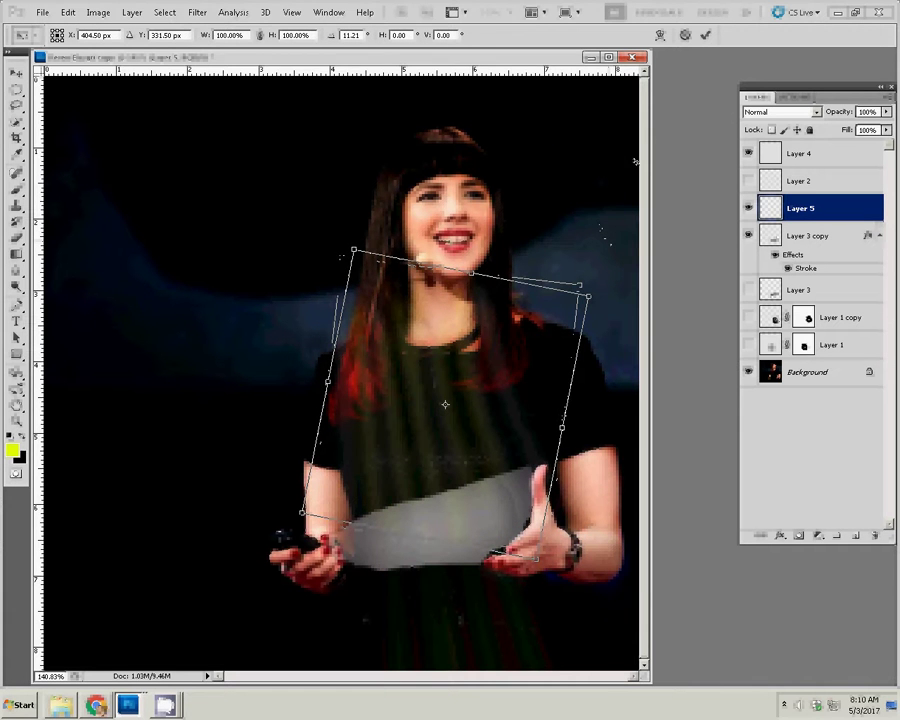
{"action": "left_click", "coordinate": [705, 35]}
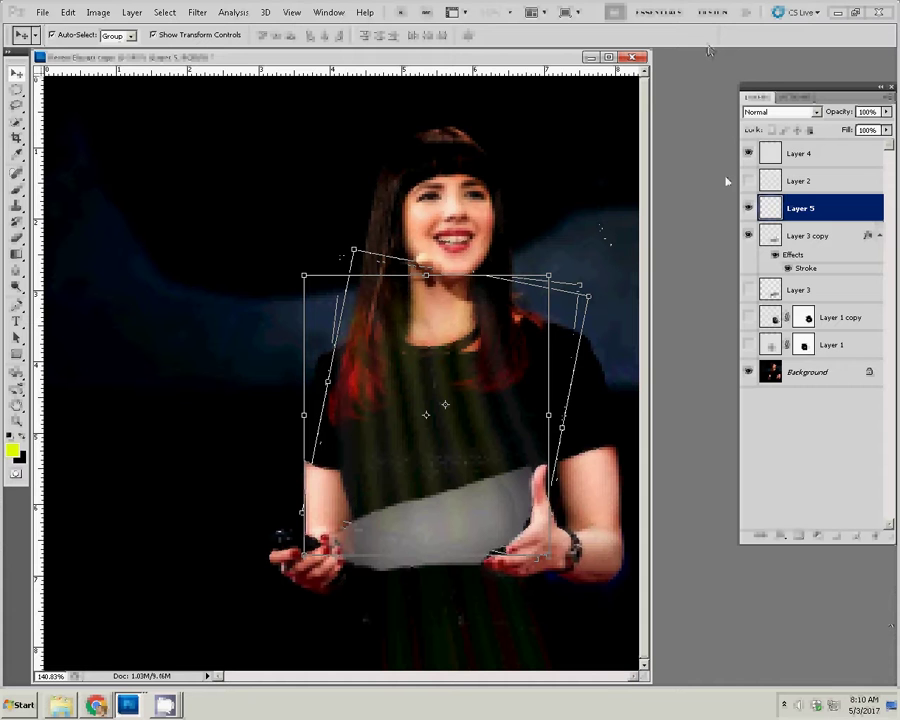
Step: Set Layer 5's blend mode to Screen
{"action": "left_click", "coordinate": [782, 112]}
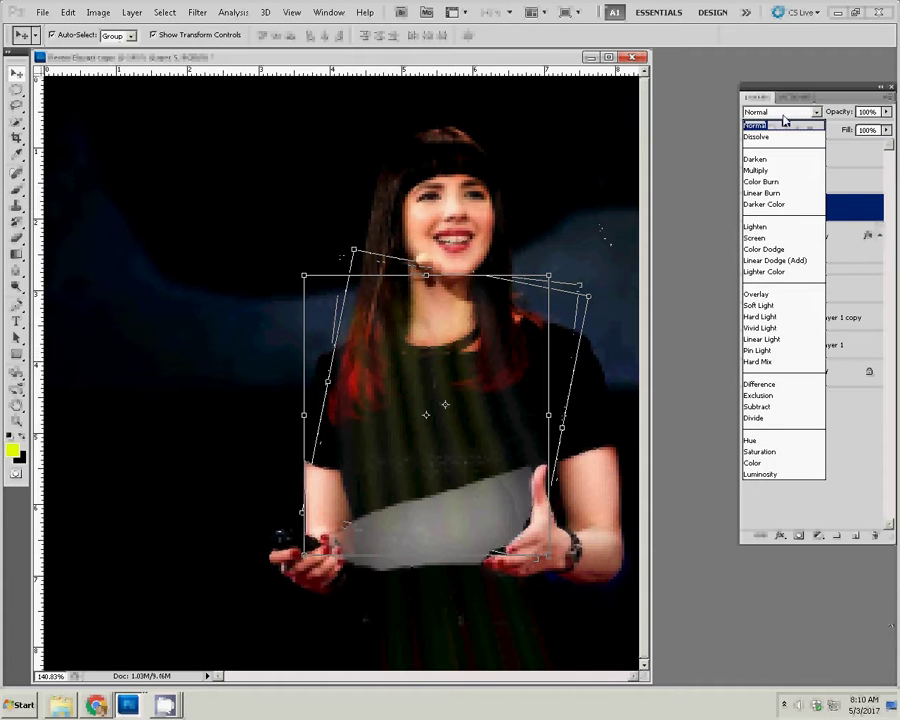
{"action": "left_click", "coordinate": [763, 238]}
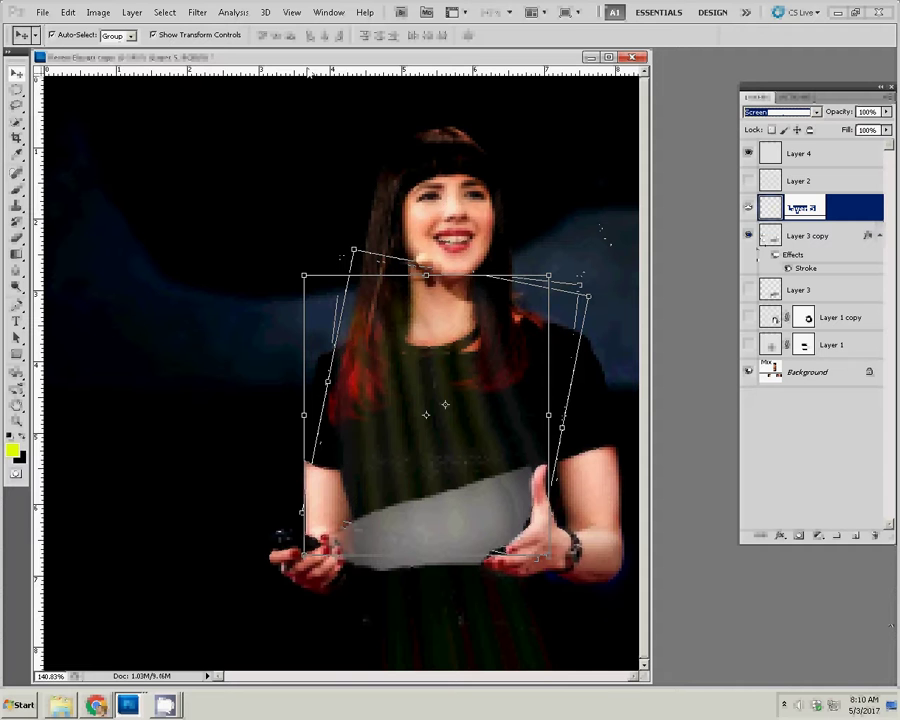
{"action": "left_click", "coordinate": [326, 12]}
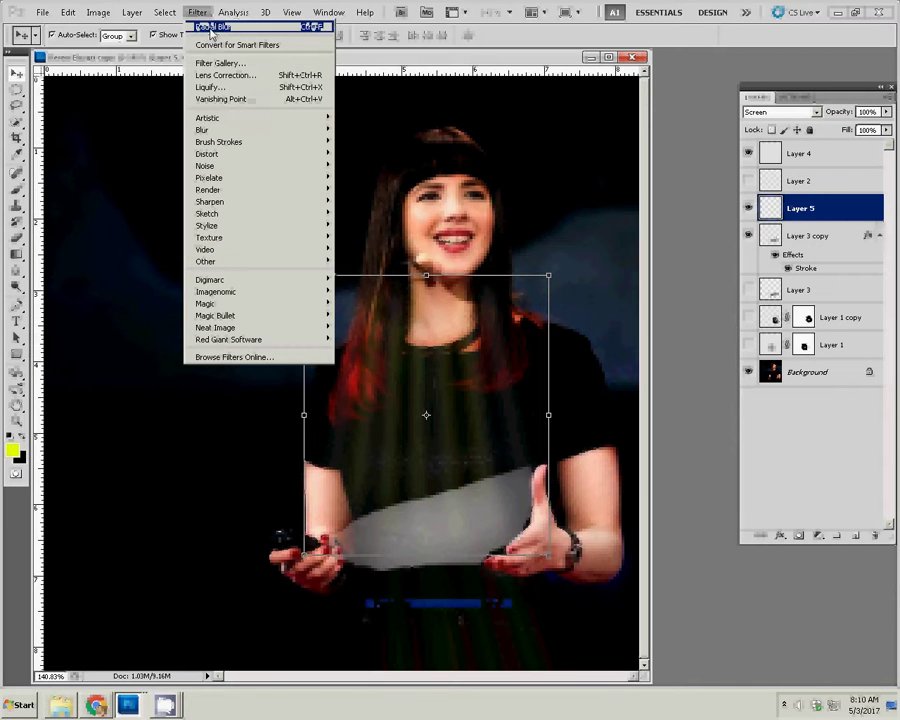
Step: Reapply the last Radial Blur to stretch Layer 5's streaks into faint beams
{"action": "left_click", "coordinate": [210, 28]}
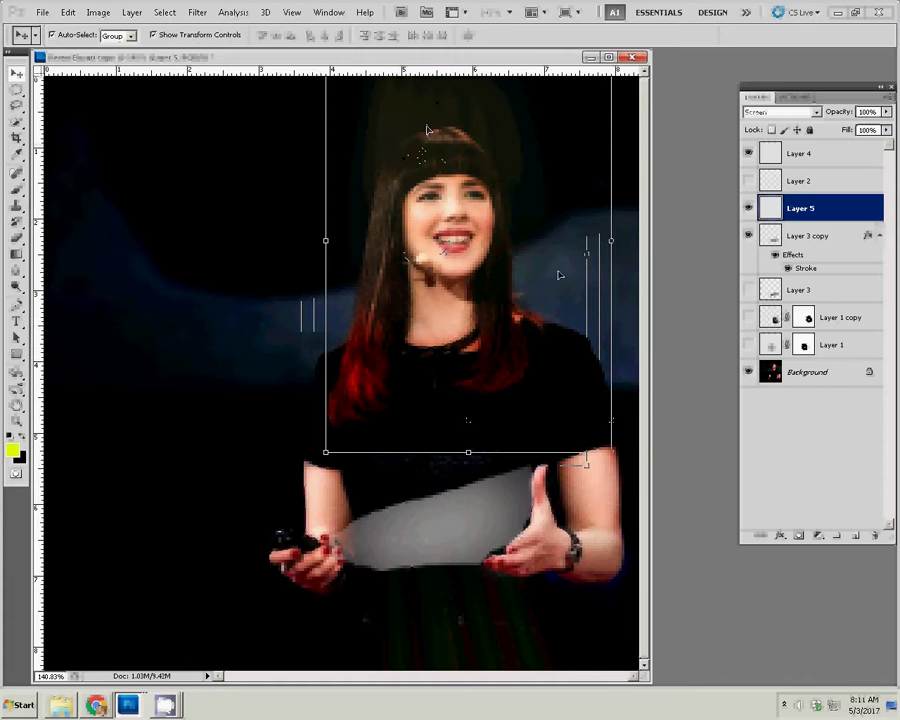
Step: Add Layer 6 at the top of the stack and set Layer 5 to Screen mode
{"action": "left_click", "coordinate": [130, 295]}
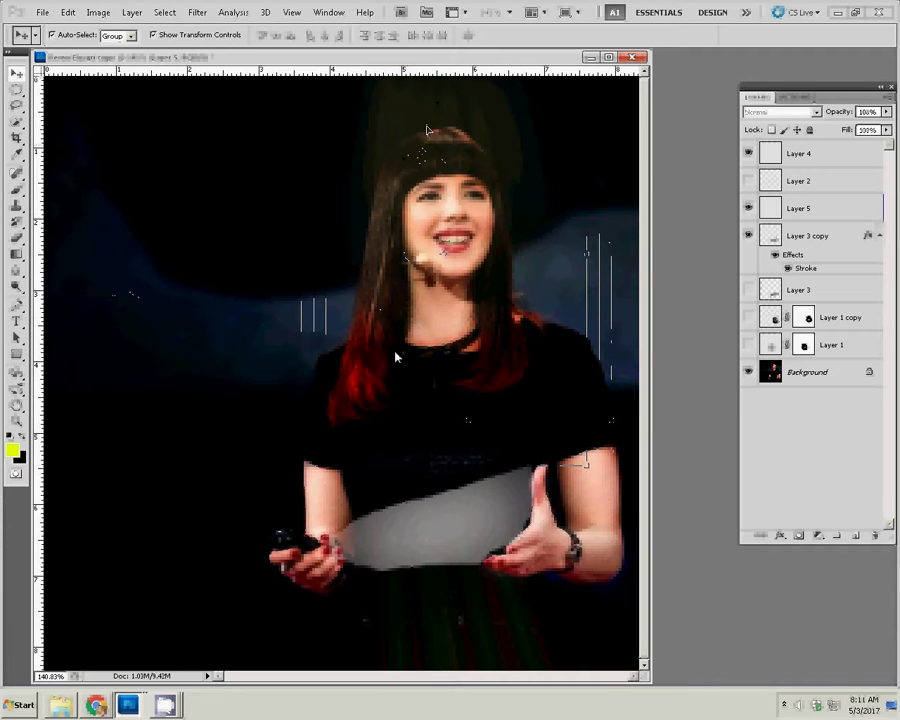
{"action": "left_click", "coordinate": [855, 535]}
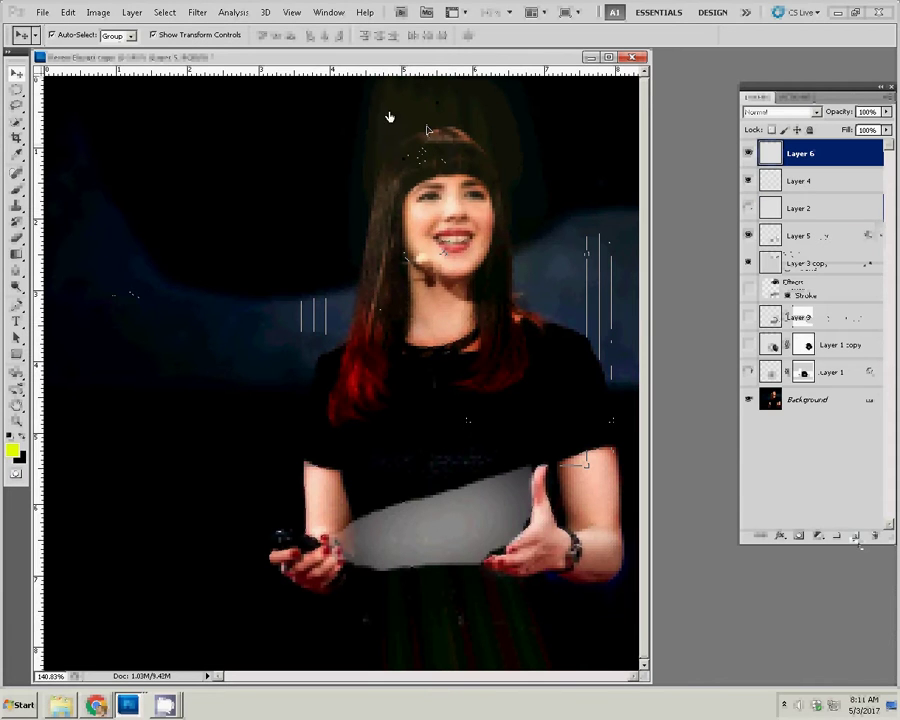
{"action": "left_click", "coordinate": [397, 131]}
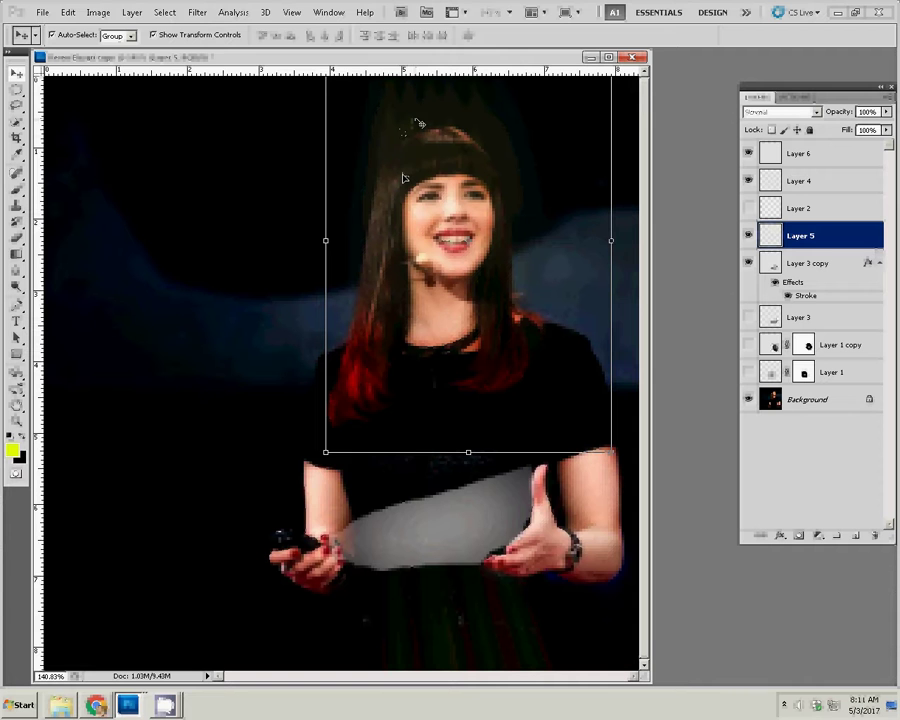
{"action": "key", "text": "shift+alt+s"}
Step: Add an empty Layer 7 directly above the Background layer
{"action": "left_click", "coordinate": [800, 241], "text": "ctrl"}
{"action": "left_click", "coordinate": [803, 238]}
{"action": "left_click", "coordinate": [805, 244], "text": "ctrl"}
{"action": "left_click", "coordinate": [797, 400]}
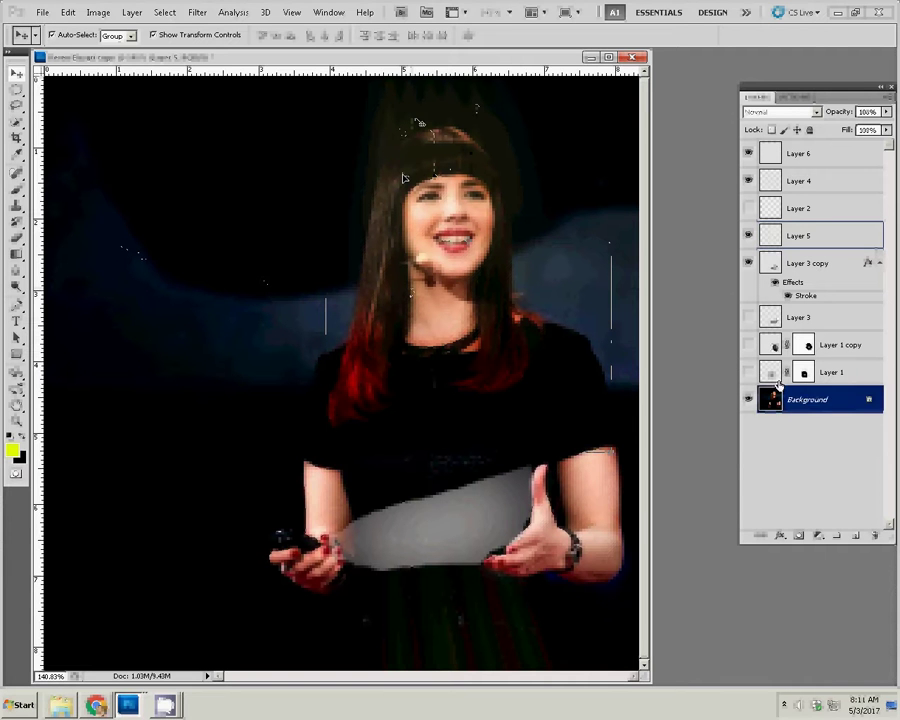
{"action": "left_click", "coordinate": [853, 537]}
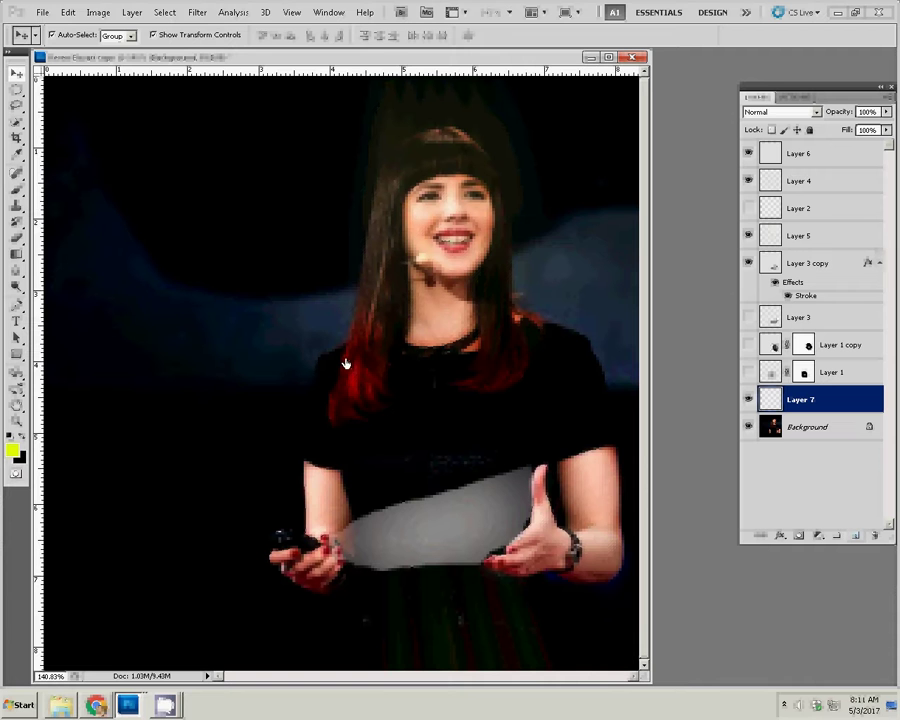
Step: Paint a horizontal row of five soft white dots across the top-left on Layer 7
{"action": "left_click", "coordinate": [12, 449]}
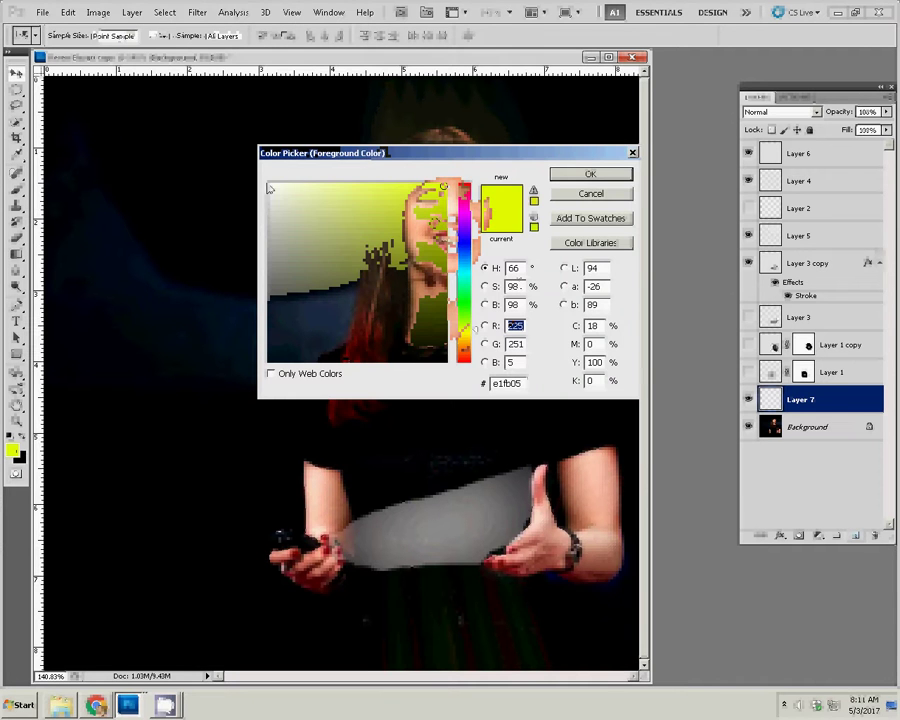
{"action": "left_click", "coordinate": [268, 187]}
{"action": "key", "text": "Return"}
{"action": "key", "text": "v"}
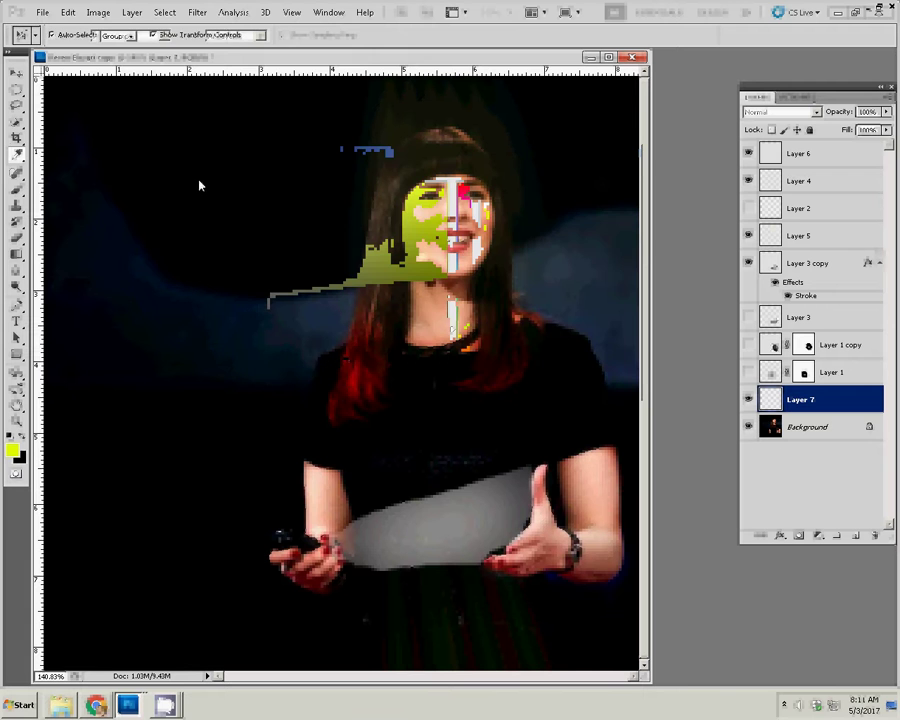
{"action": "key", "text": "b"}
{"action": "left_click", "coordinate": [80, 119]}
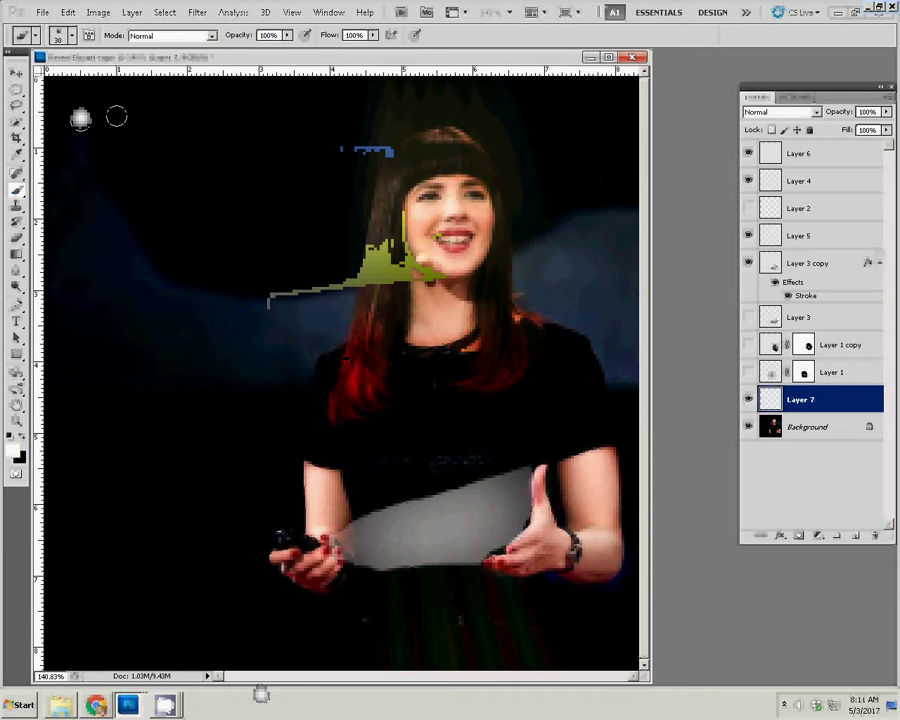
{"action": "left_click", "coordinate": [117, 118]}
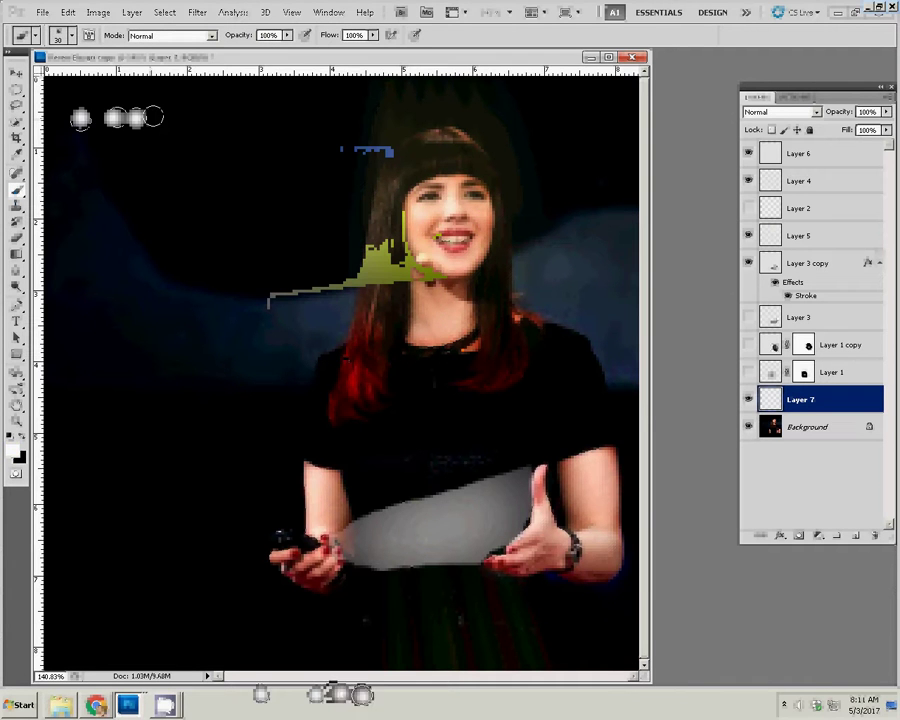
{"action": "left_click", "coordinate": [158, 118]}
{"action": "left_click", "coordinate": [184, 120]}
{"action": "left_click", "coordinate": [230, 117]}
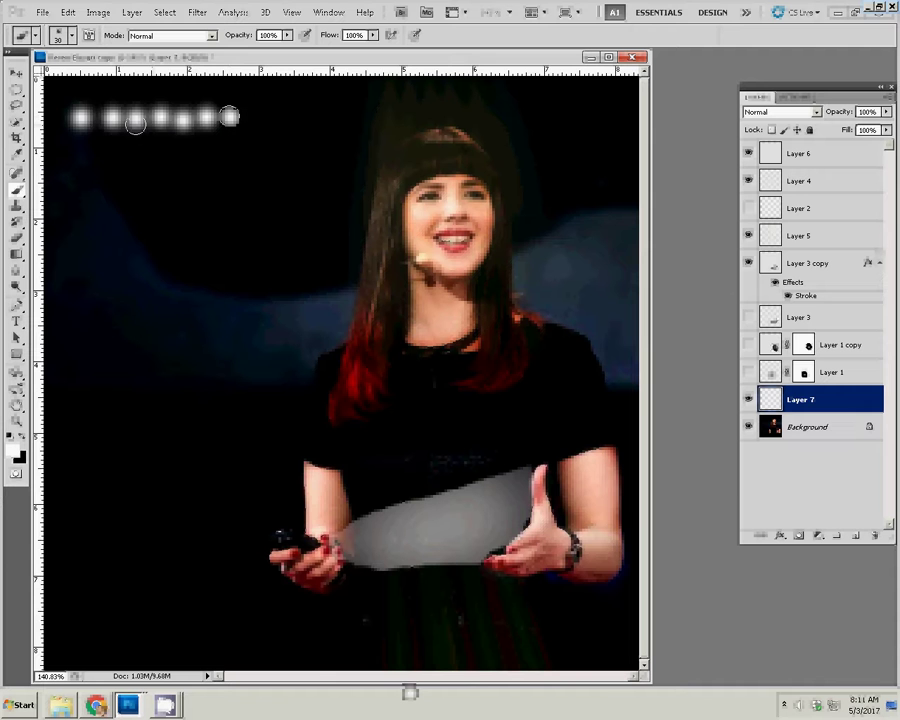
{"action": "left_click", "coordinate": [233, 13]}
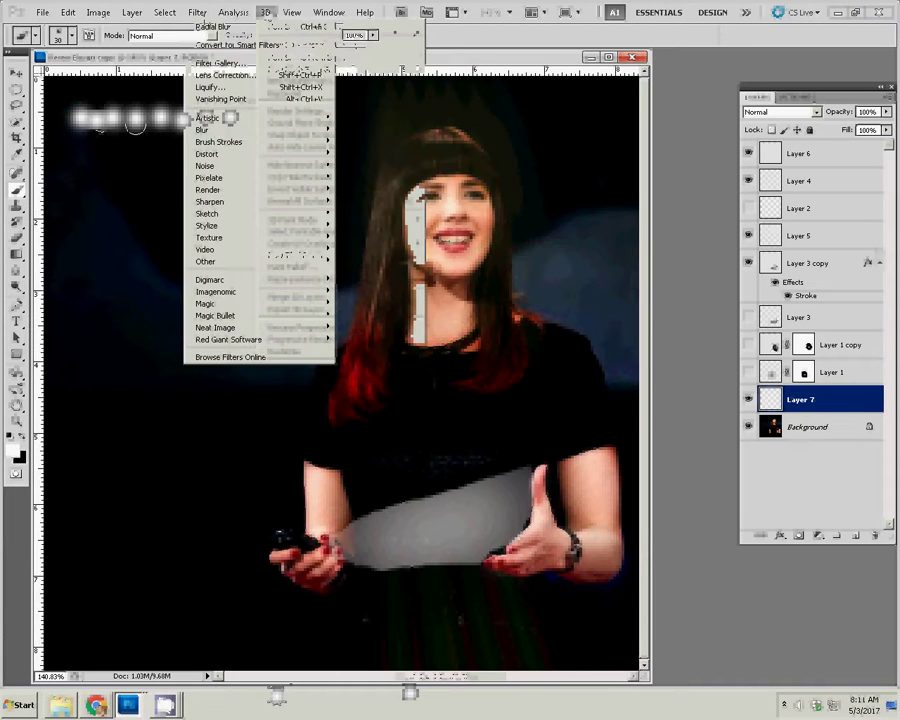
{"action": "mouse_move", "coordinate": [203, 130]}
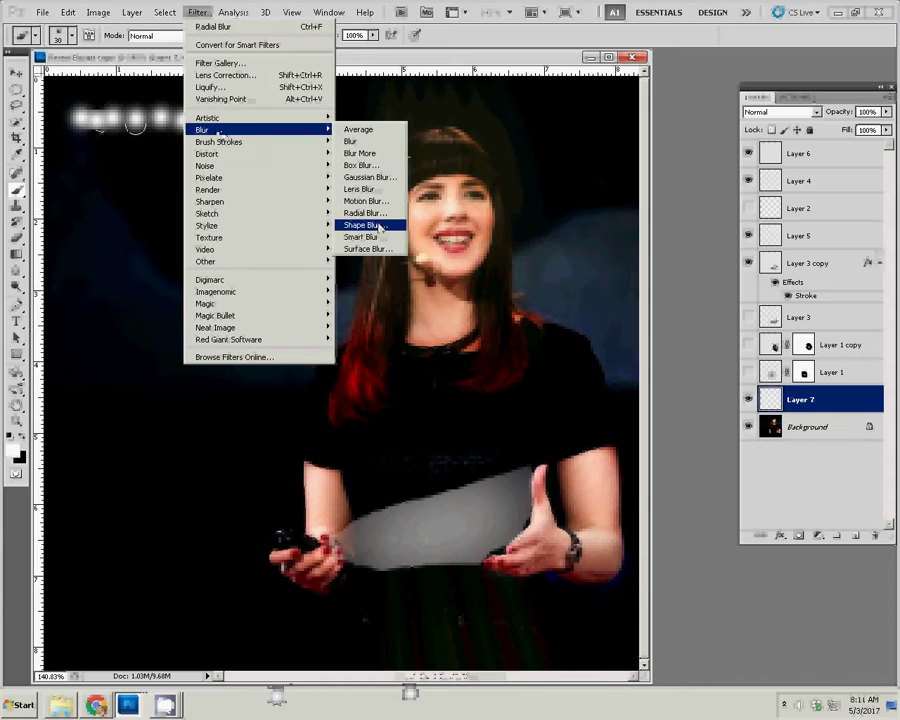
Step: Zoom radial-blur the white dots at amount 89, then reapply the blur twice more
{"action": "left_click", "coordinate": [372, 214]}
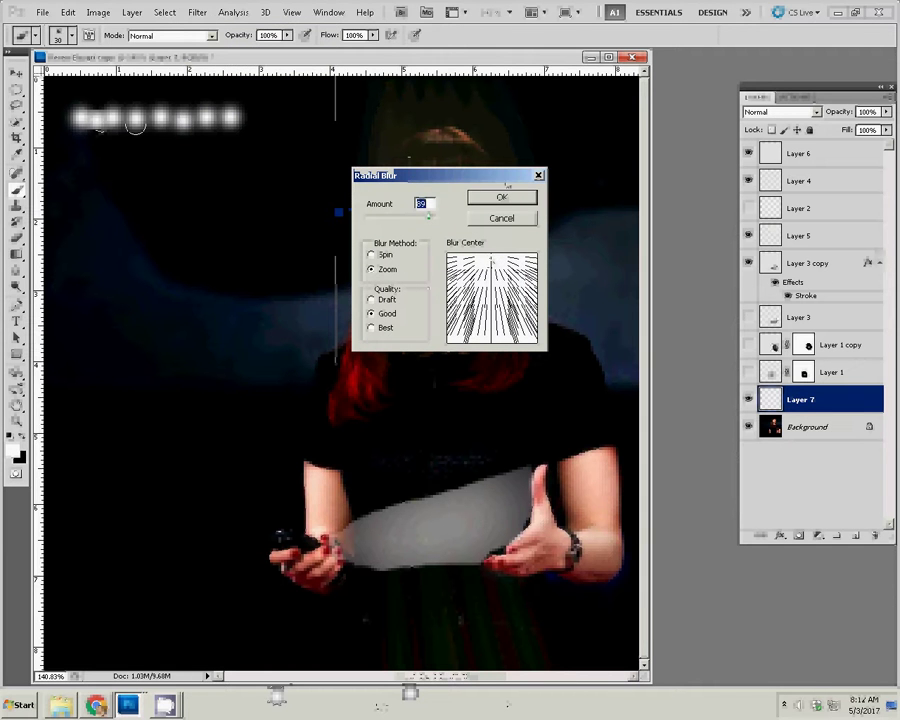
{"action": "left_click", "coordinate": [503, 197]}
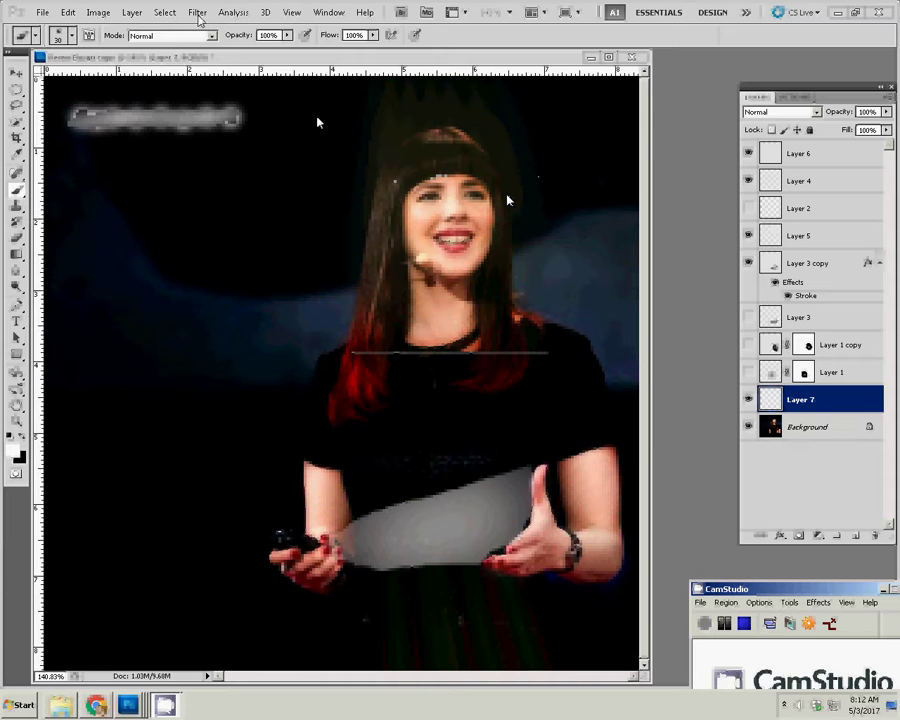
{"action": "left_click", "coordinate": [198, 14]}
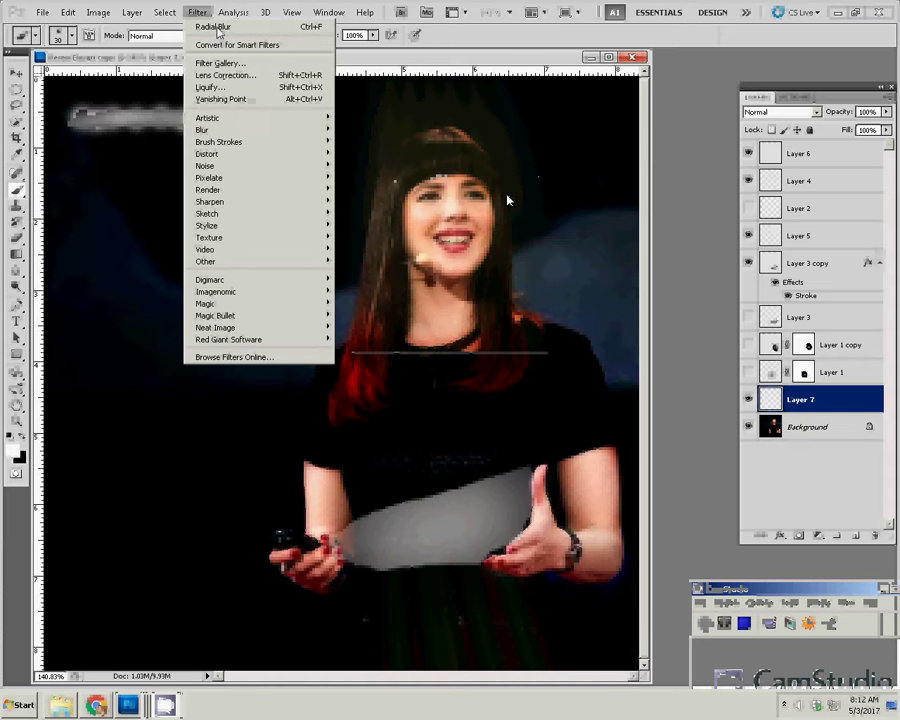
{"action": "left_click", "coordinate": [218, 30]}
{"action": "left_click", "coordinate": [198, 14]}
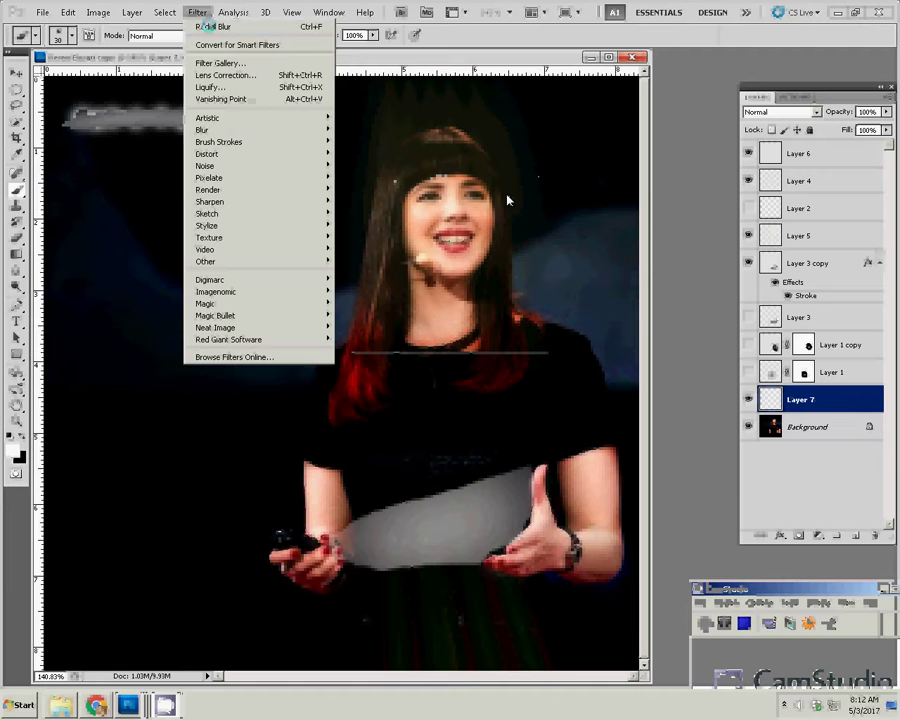
{"action": "left_click", "coordinate": [208, 27]}
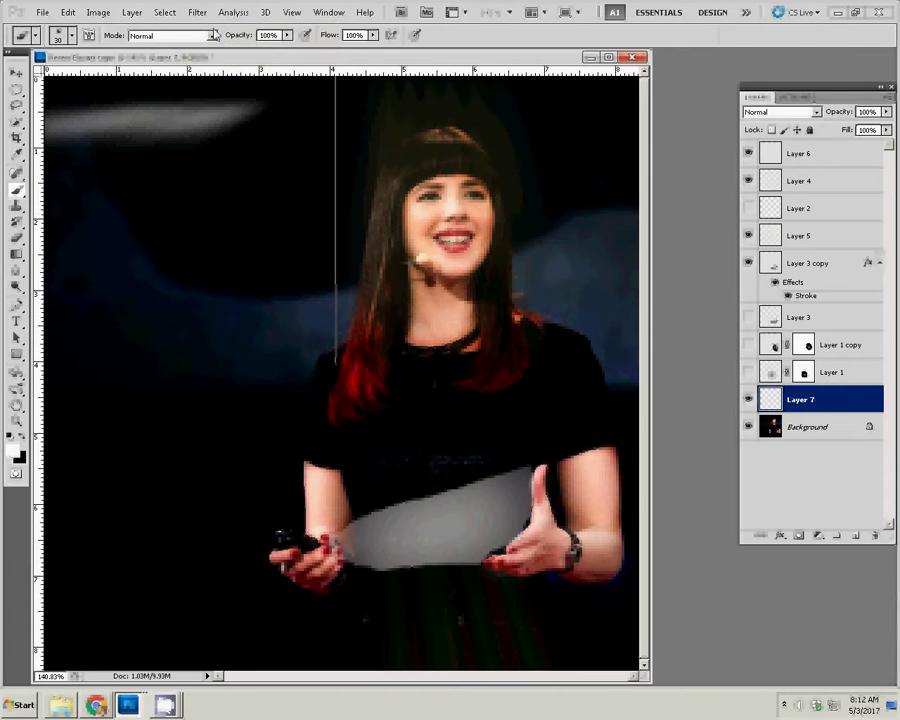
Step: Reapply the radial blur once more and set Layer 7 to Screen blend mode
{"action": "left_click", "coordinate": [198, 12]}
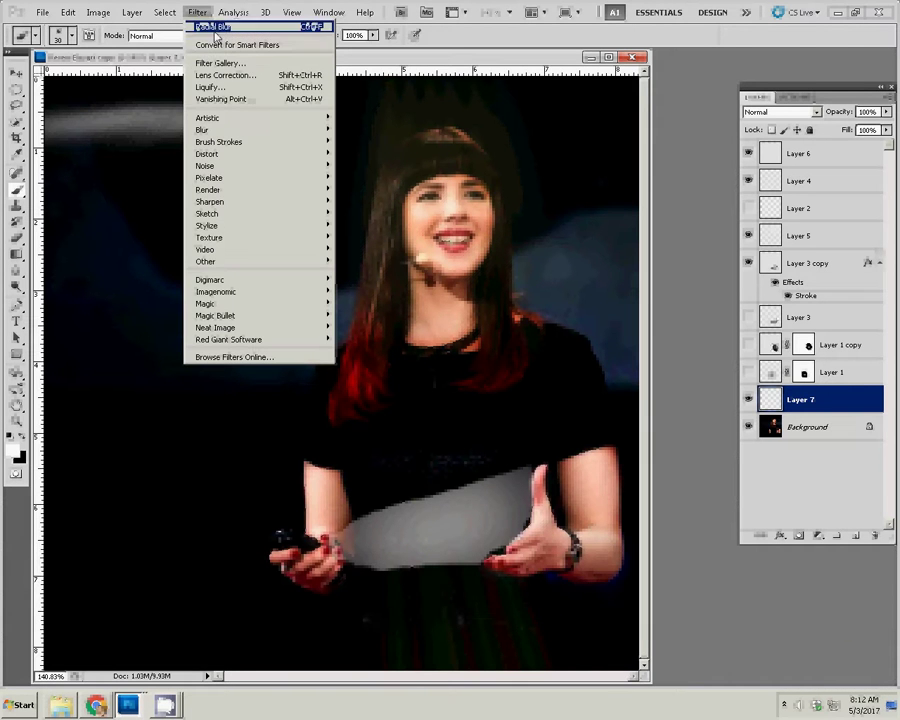
{"action": "left_click", "coordinate": [213, 27]}
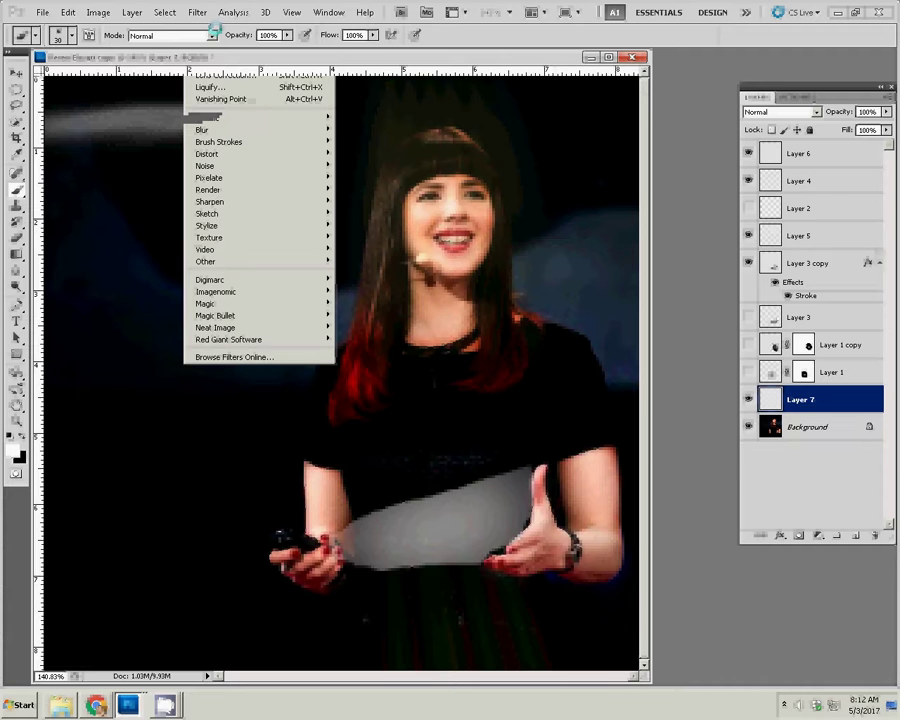
{"action": "left_click", "coordinate": [766, 113]}
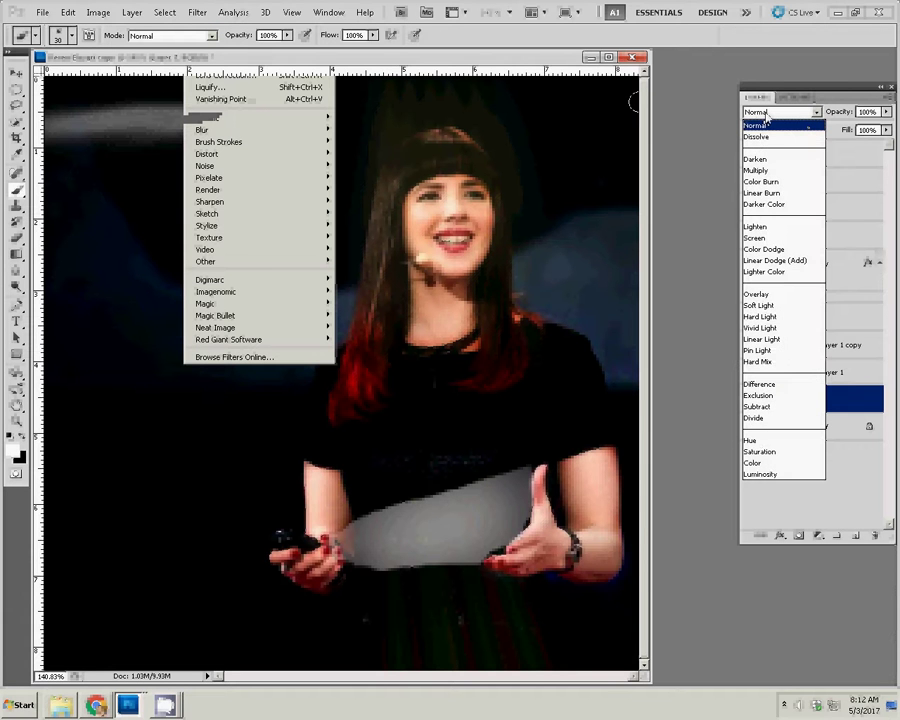
{"action": "left_click", "coordinate": [757, 237]}
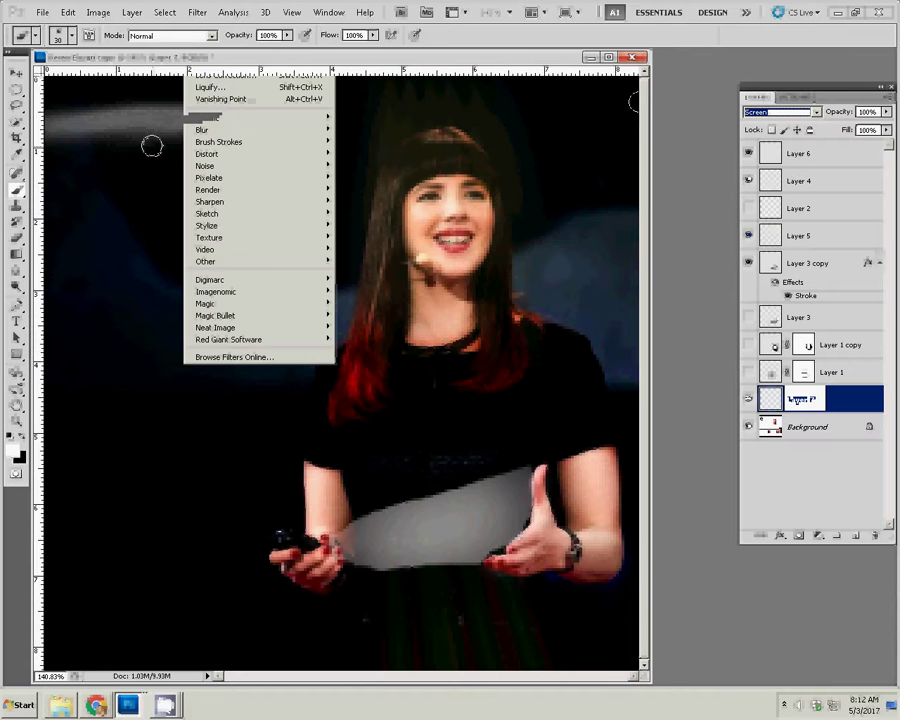
Step: Move the blurred light streak toward the right with the Move tool
{"action": "left_click", "coordinate": [132, 117]}
{"action": "left_click", "coordinate": [15, 74]}
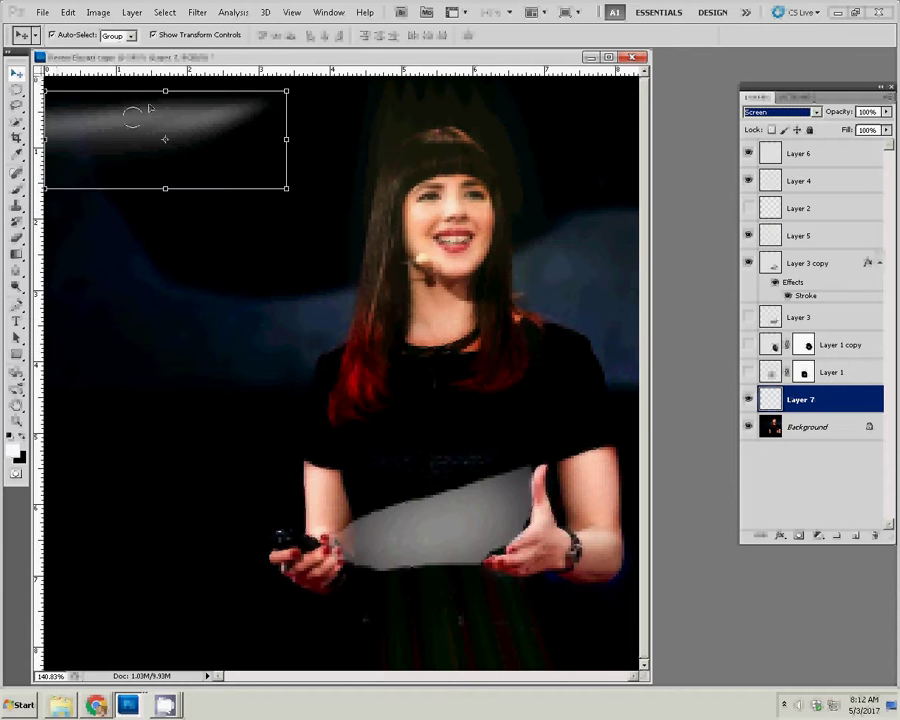
{"action": "left_click_drag", "start_coordinate": [200, 120], "coordinate": [512, 184]}
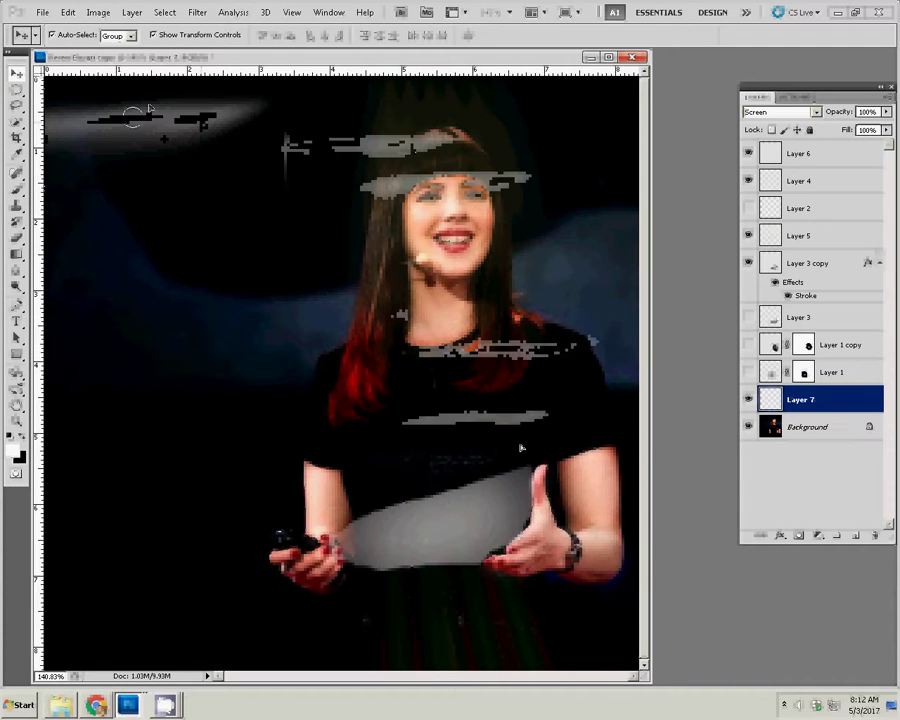
Step: Rotate the grey light shape over the hands to about -12.8° and shift it up-left
{"action": "left_click", "coordinate": [495, 518]}
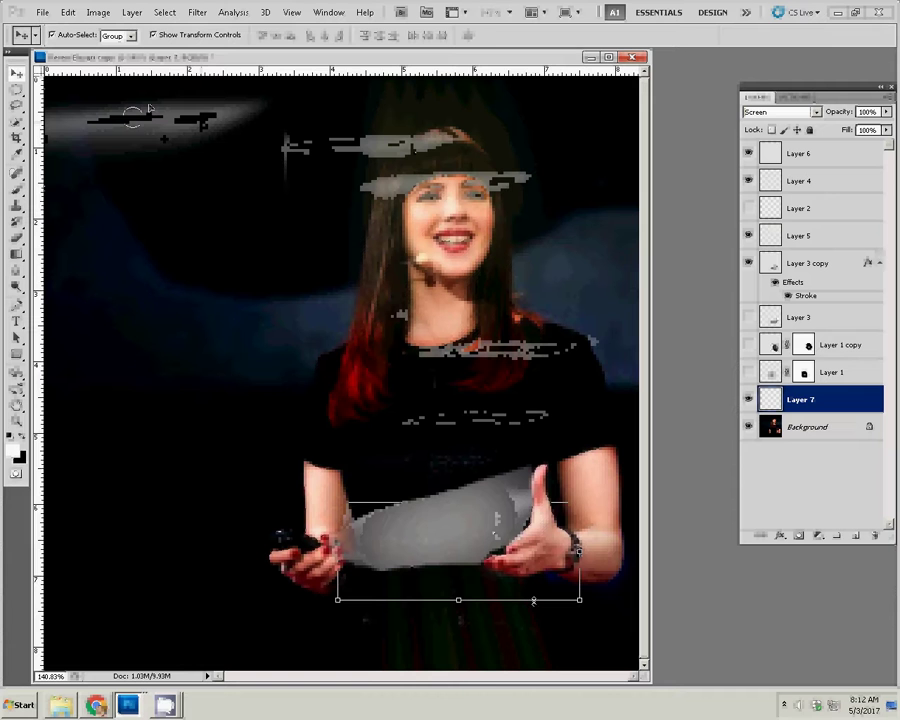
{"action": "mouse_move", "coordinate": [578, 548]}
{"action": "left_mouse_down"}
{"action": "mouse_move", "coordinate": [565, 437]}
{"action": "mouse_move", "coordinate": [572, 450]}
{"action": "left_mouse_up"}
{"action": "left_click_drag", "start_coordinate": [475, 505], "coordinate": [452, 505]}
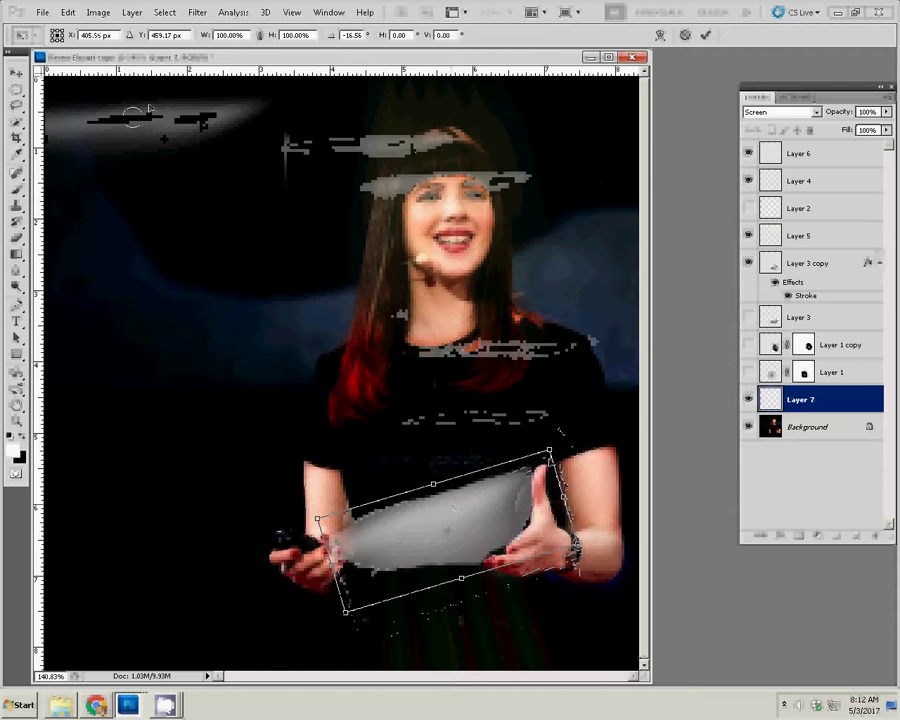
{"action": "left_click_drag", "start_coordinate": [566, 430], "coordinate": [559, 420]}
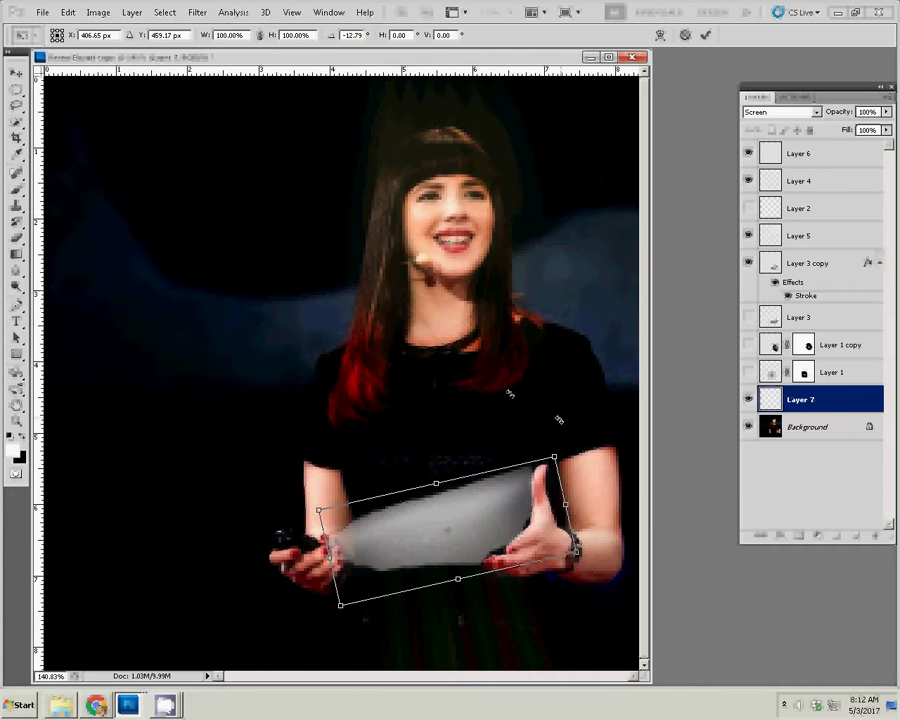
{"action": "left_click", "coordinate": [705, 35]}
Step: Turn visibility back on for Layer 3, Layer 1 copy, Layer 1 and Layer 2
{"action": "left_click", "coordinate": [748, 317]}
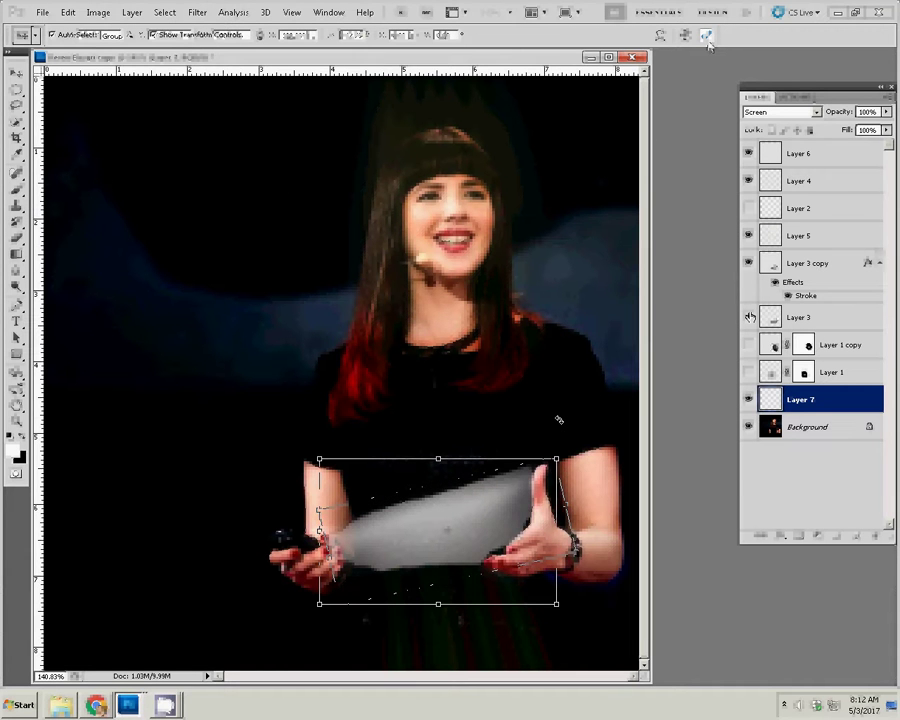
{"action": "left_click", "coordinate": [748, 344]}
{"action": "left_click", "coordinate": [748, 372]}
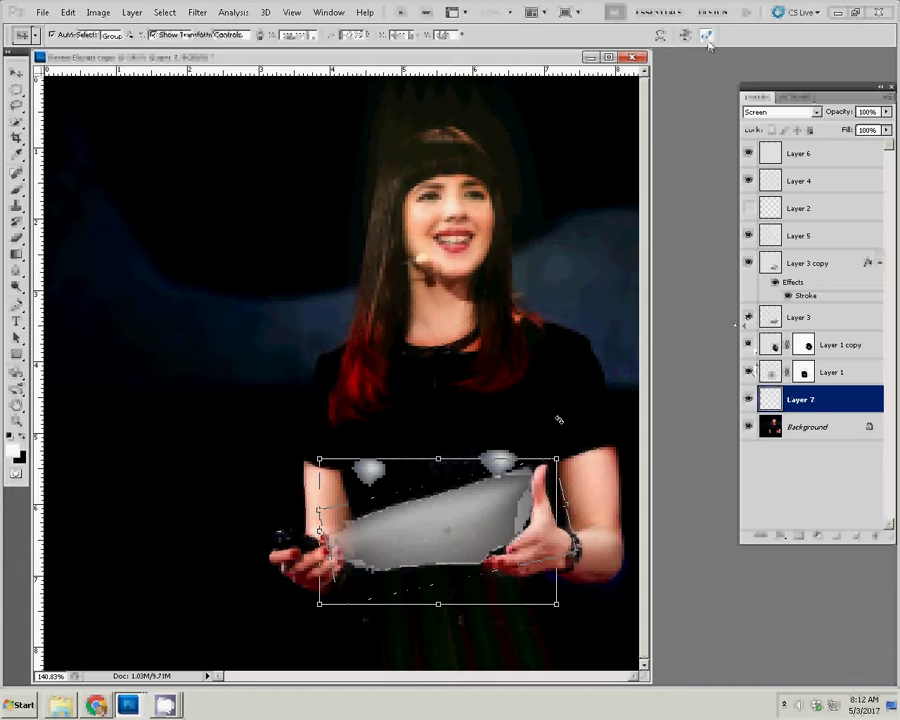
{"action": "left_click", "coordinate": [749, 208]}
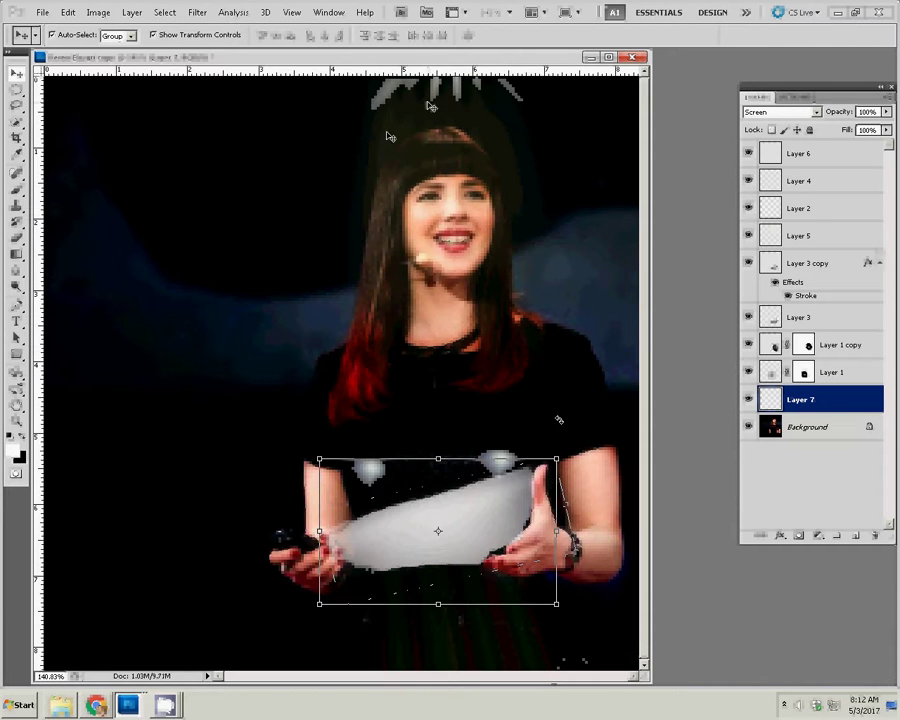
Step: Confirm Layer 2's name, then add a new empty layer above Layer 6 at the top
{"action": "double_click", "coordinate": [800, 208]}
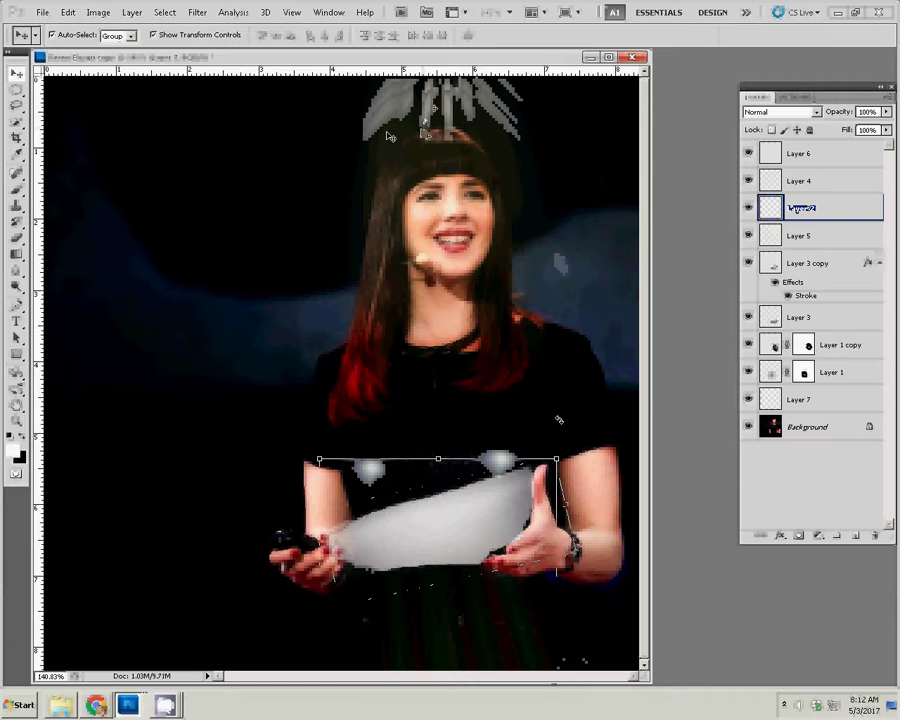
{"action": "key", "text": "Return"}
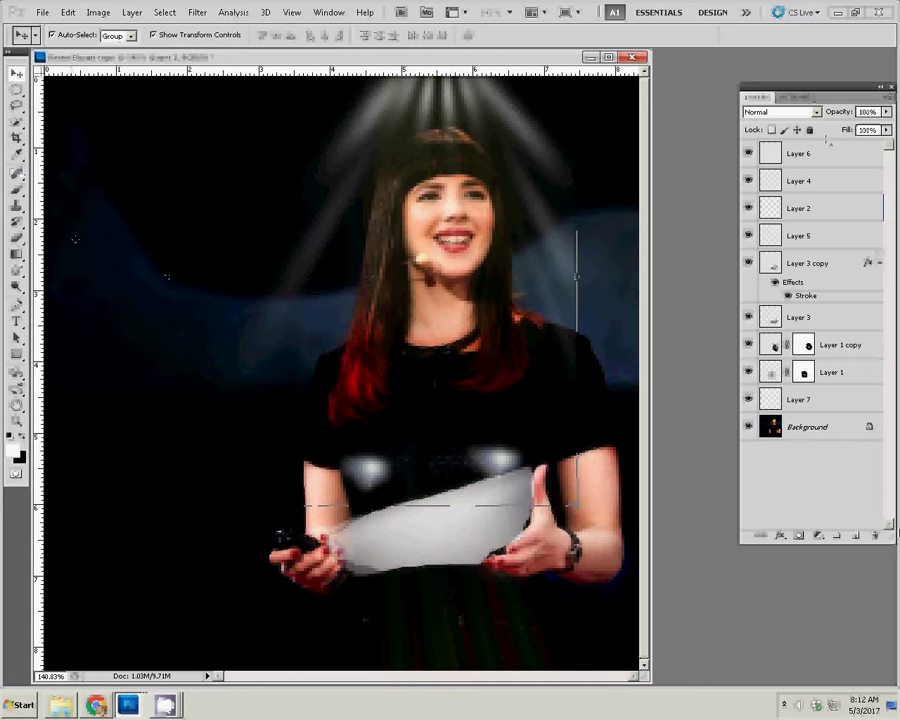
{"action": "left_click", "coordinate": [830, 153]}
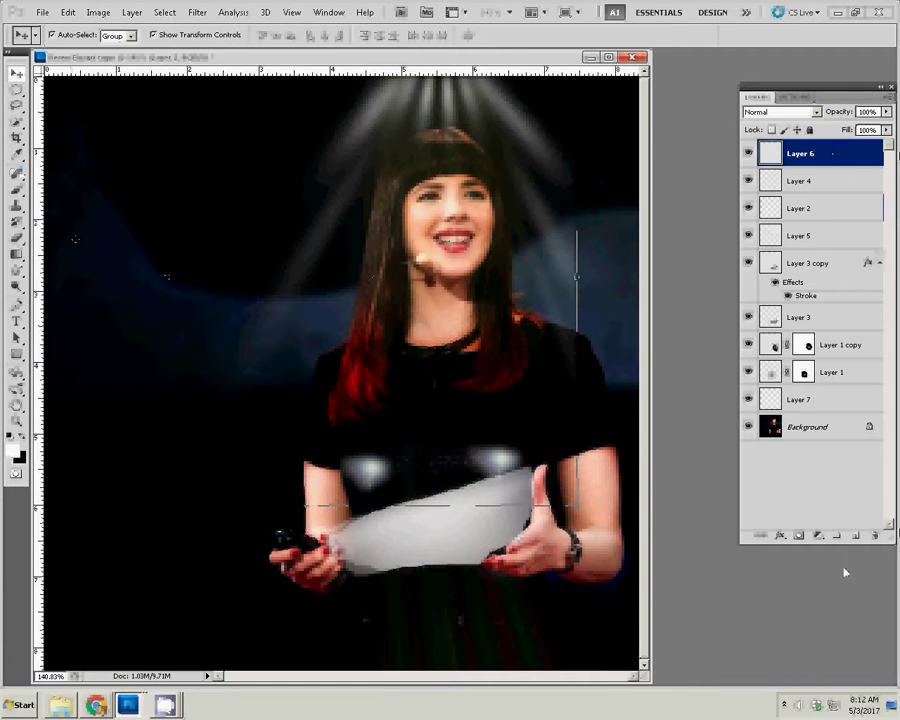
{"action": "left_click", "coordinate": [857, 538]}
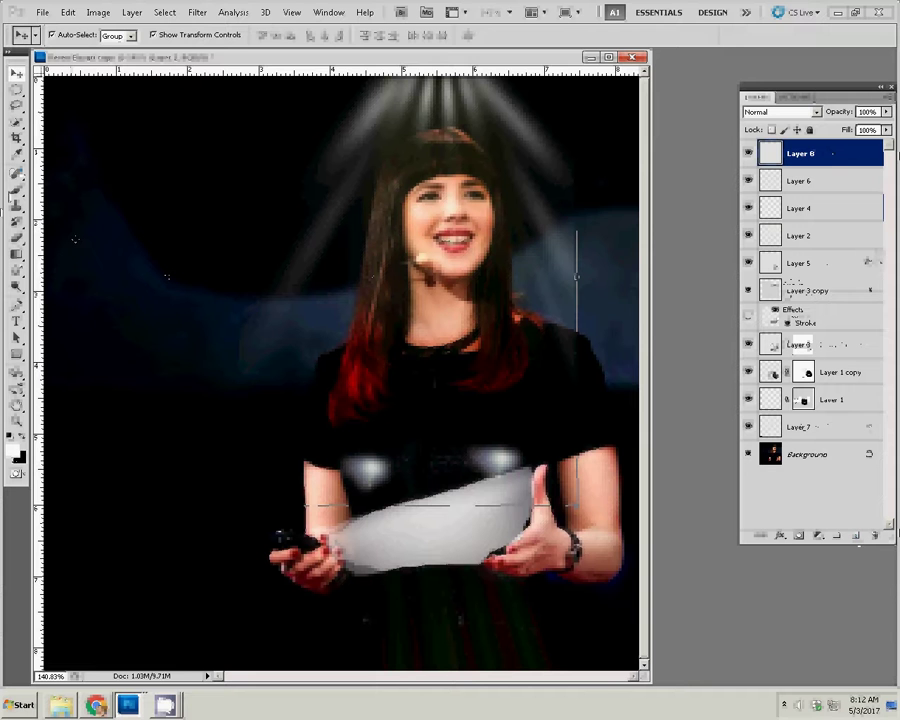
Step: Switch to the Brush tool and set a round brush to 50% hardness
{"action": "left_click", "coordinate": [16, 189]}
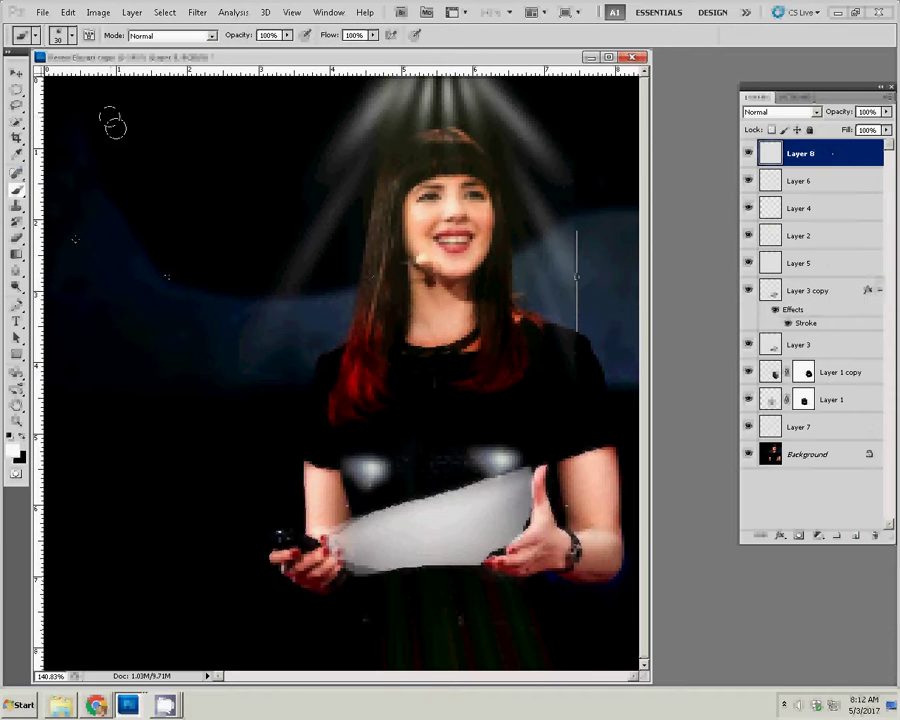
{"action": "left_click", "coordinate": [227, 95]}
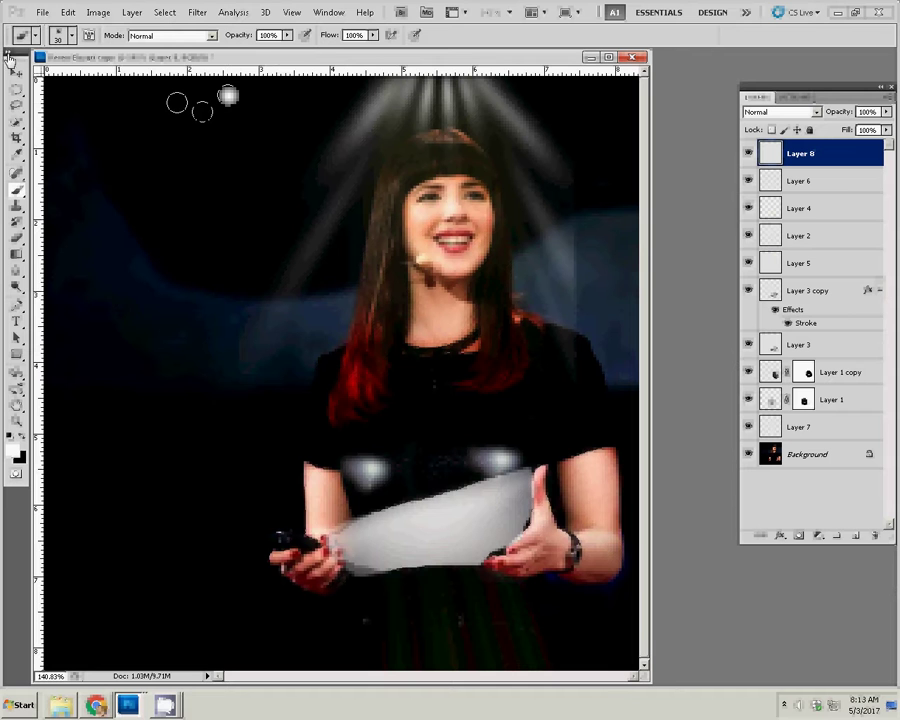
{"action": "left_click", "coordinate": [62, 35]}
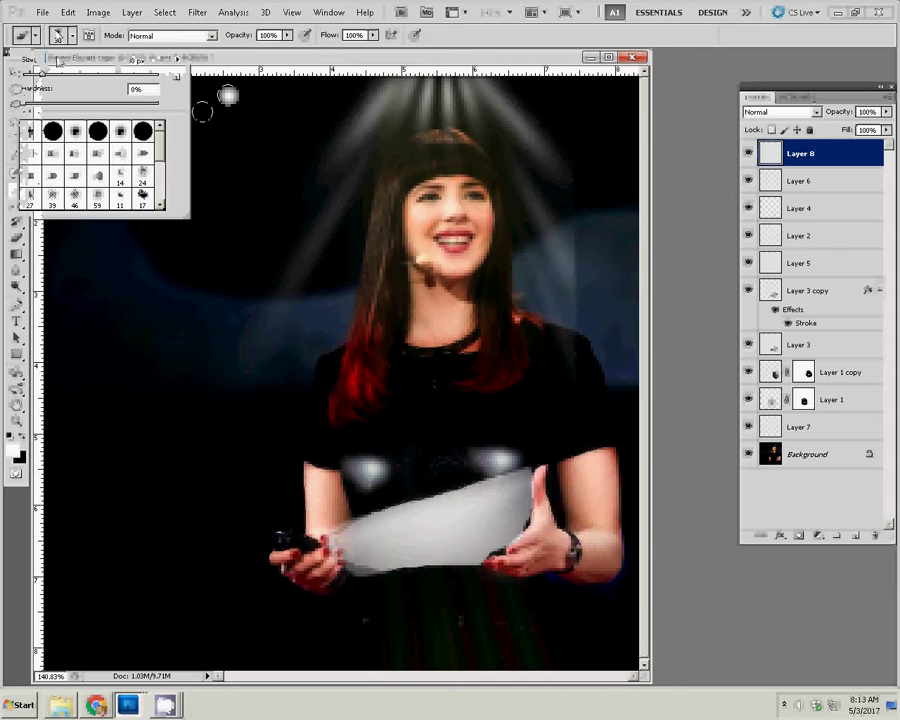
{"action": "left_click", "coordinate": [52, 131]}
{"action": "left_click", "coordinate": [139, 89]}
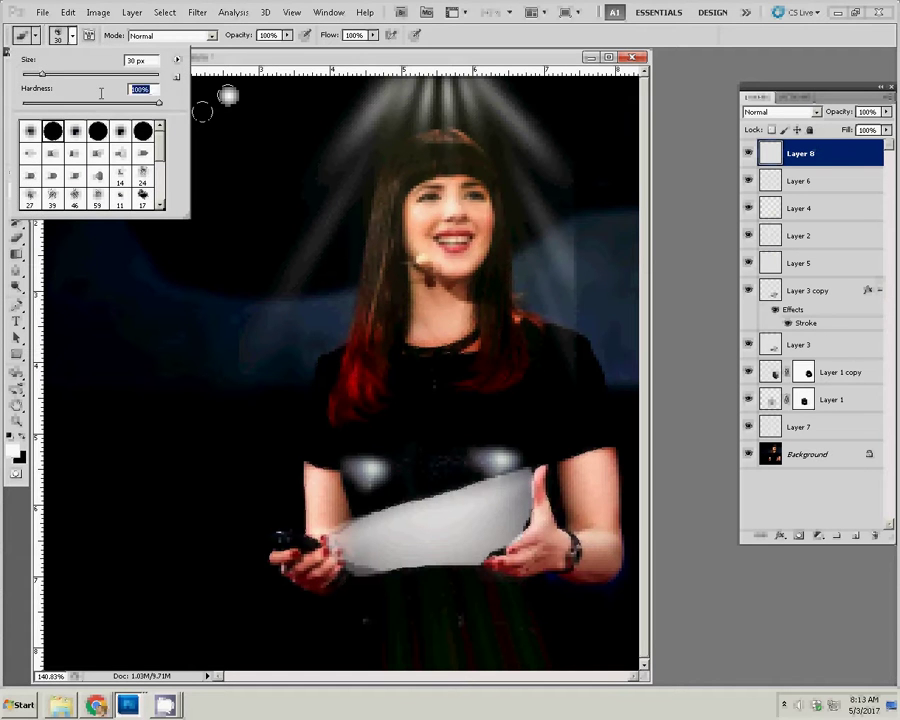
{"action": "type", "text": "50"}
{"action": "key", "text": "Return"}
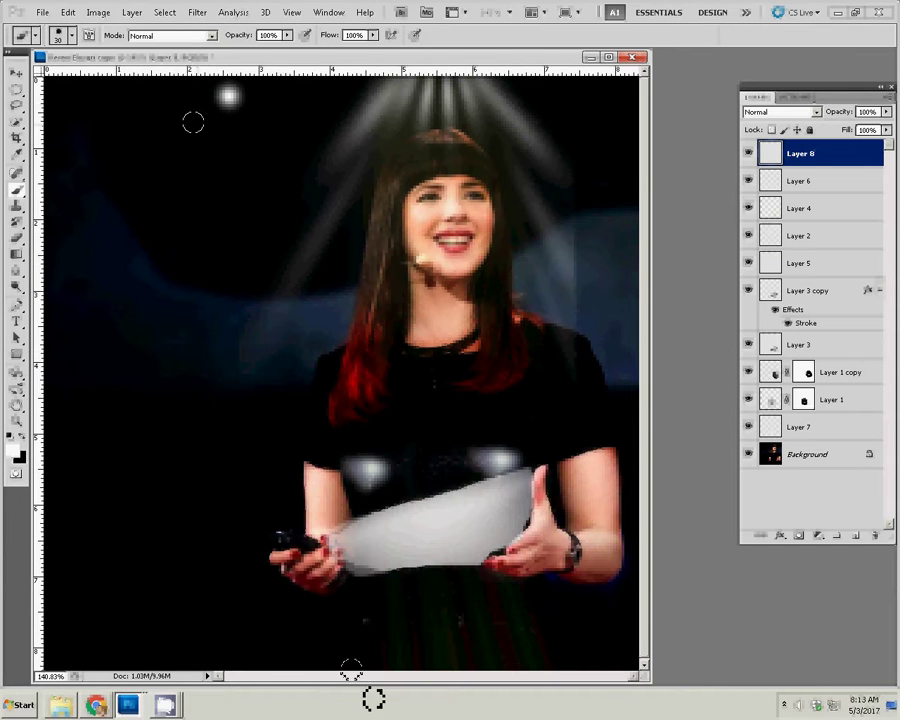
Step: Paint a cluster of nine white dots in two rows at the canvas's top-left
{"action": "left_click", "coordinate": [178, 97]}
{"action": "left_click", "coordinate": [144, 103]}
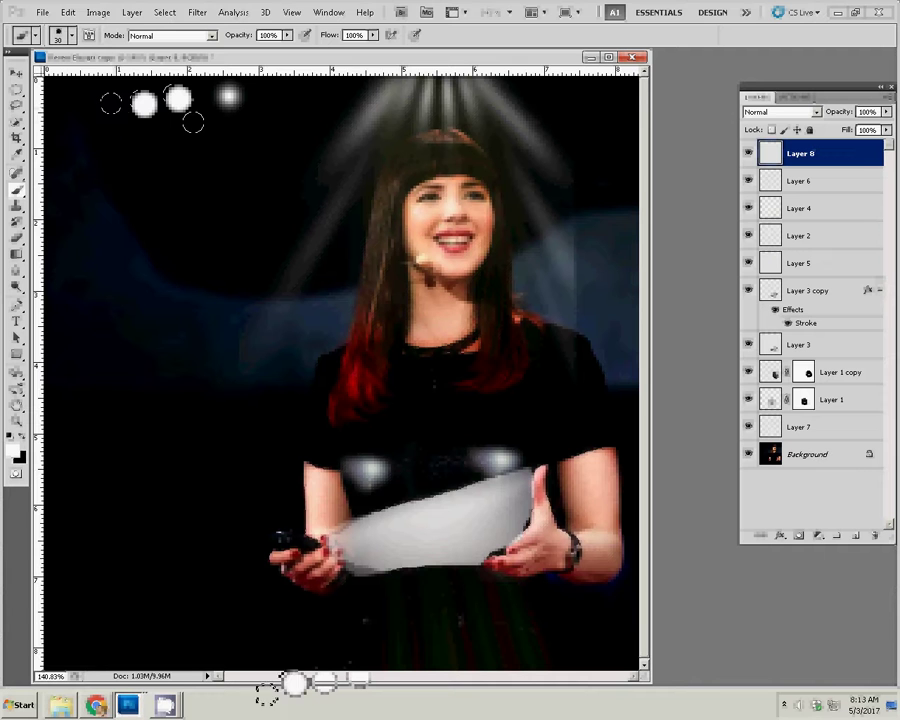
{"action": "left_click", "coordinate": [114, 106]}
{"action": "left_click", "coordinate": [82, 120]}
{"action": "left_click", "coordinate": [65, 156]}
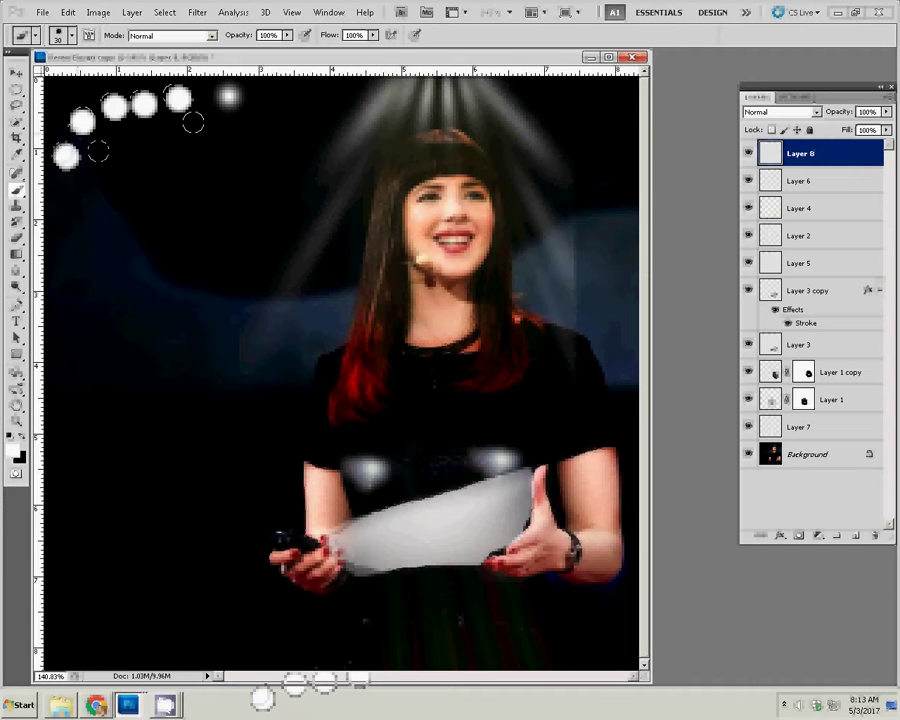
{"action": "left_click", "coordinate": [99, 152]}
{"action": "left_click", "coordinate": [125, 138]}
{"action": "left_click", "coordinate": [157, 130]}
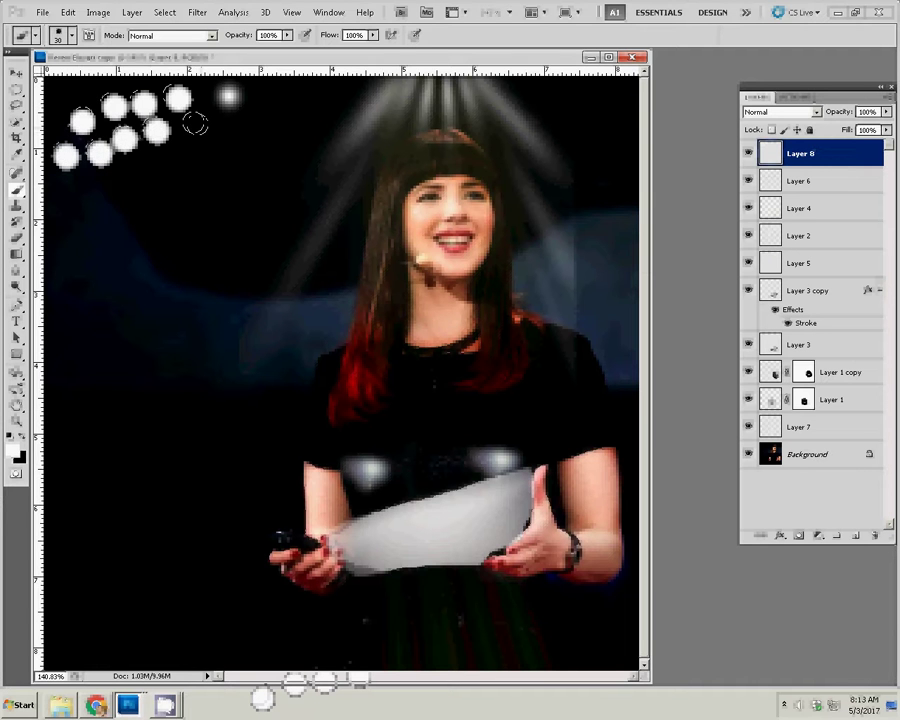
{"action": "left_click", "coordinate": [203, 122]}
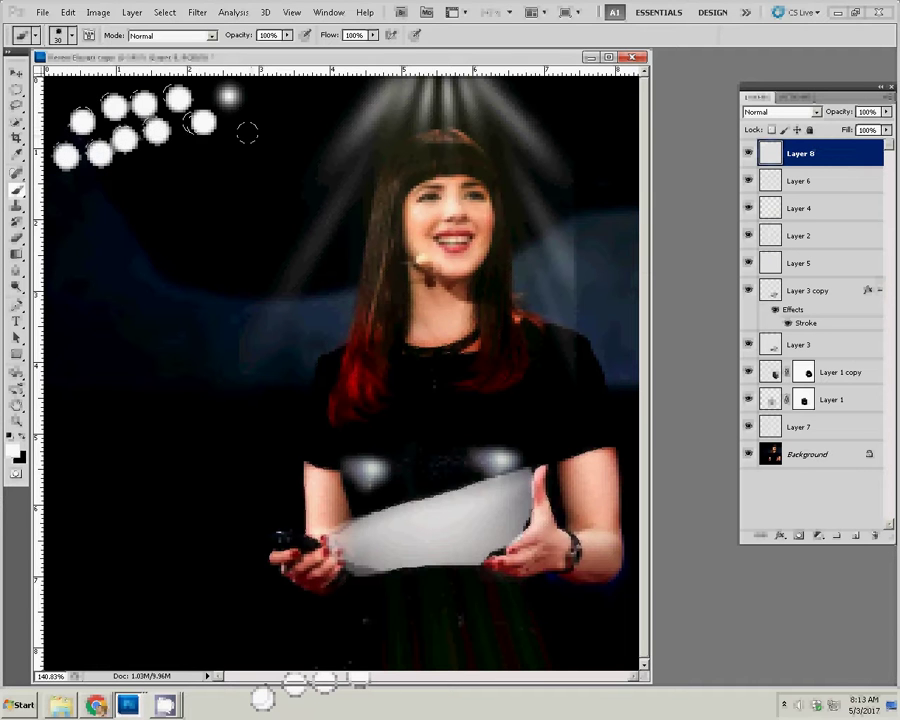
Step: Apply a Zoom Radial Blur to the dots with the blur centre moved lower
{"action": "left_click", "coordinate": [198, 12]}
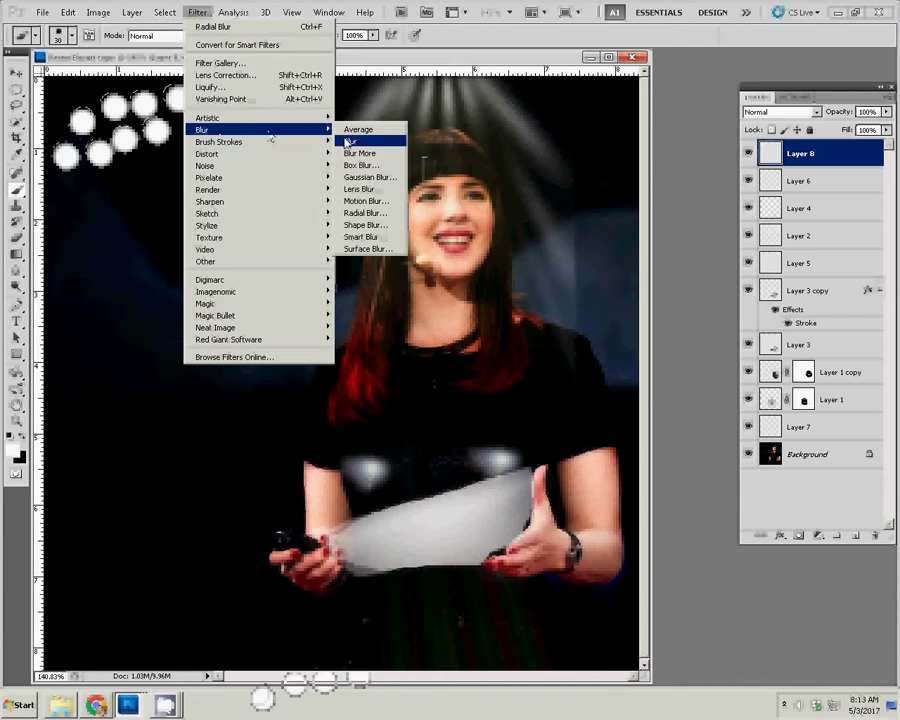
{"action": "mouse_move", "coordinate": [202, 129]}
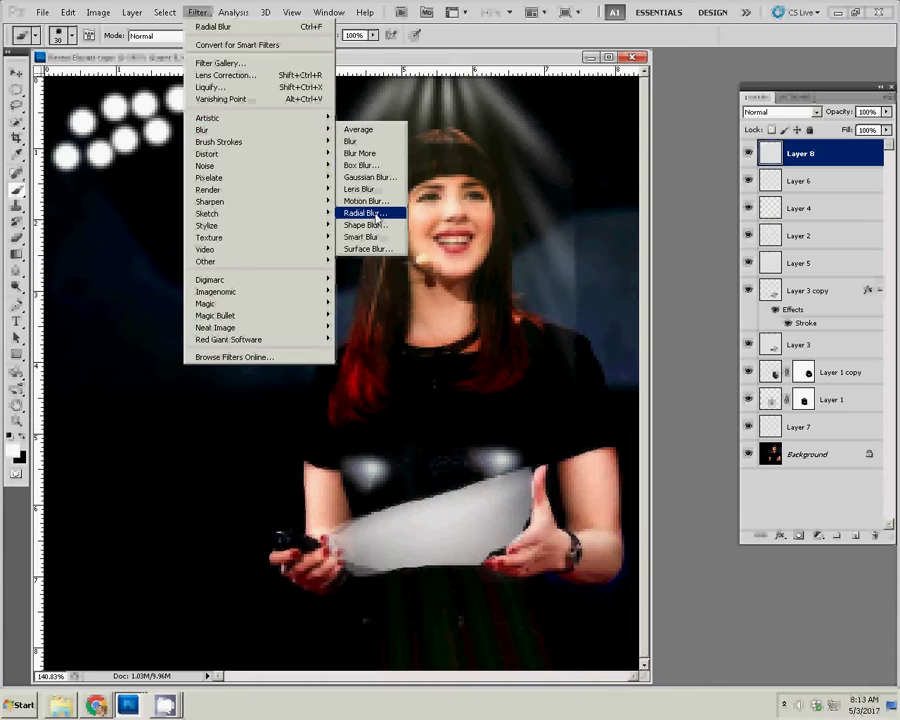
{"action": "left_click", "coordinate": [362, 213]}
{"action": "left_click", "coordinate": [380, 255]}
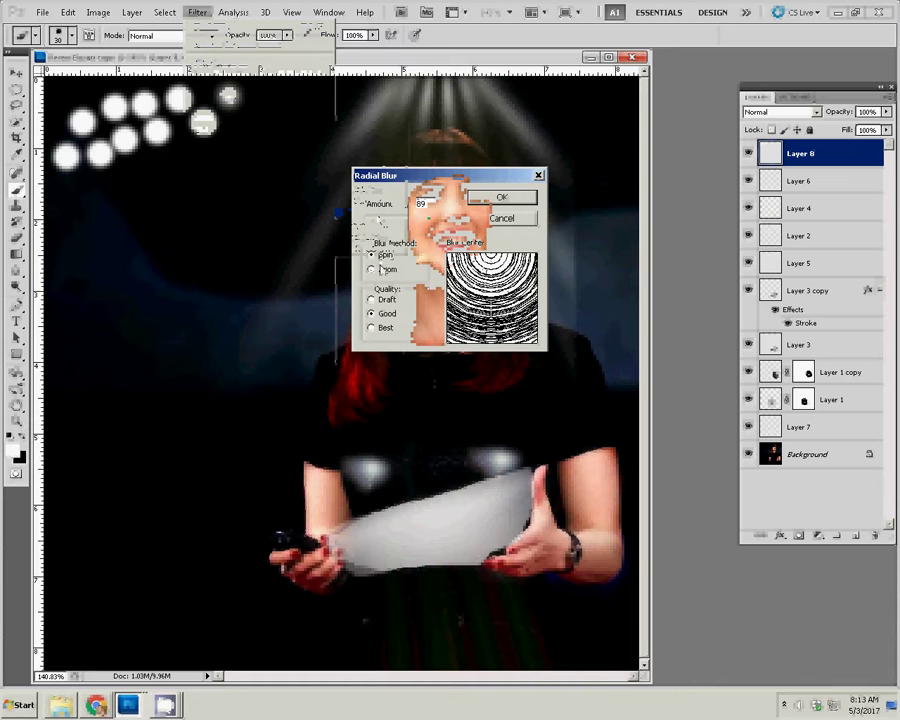
{"action": "left_click", "coordinate": [381, 270]}
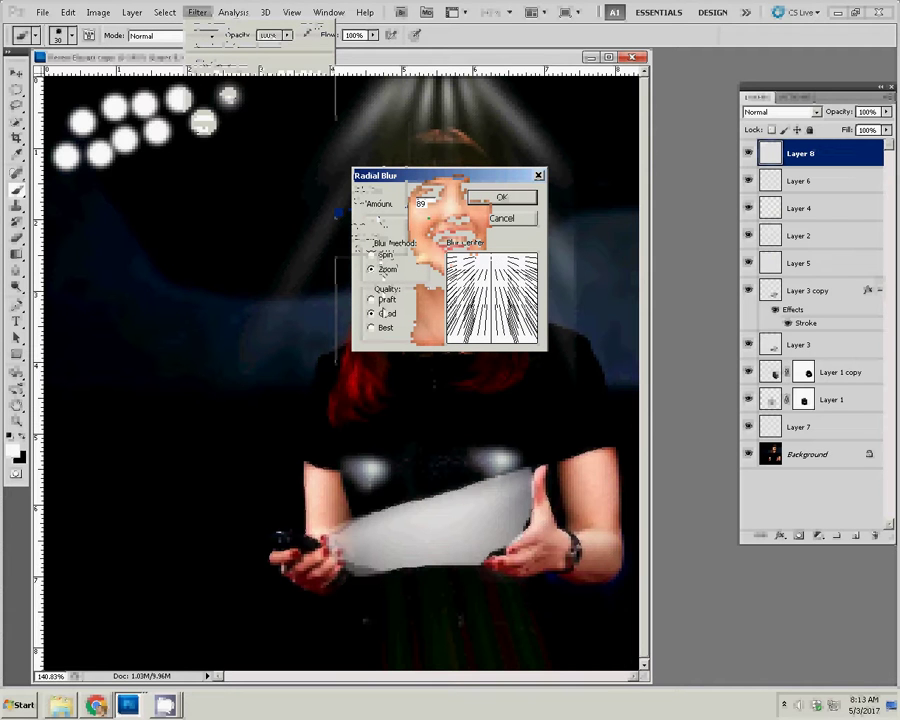
{"action": "left_click", "coordinate": [492, 265]}
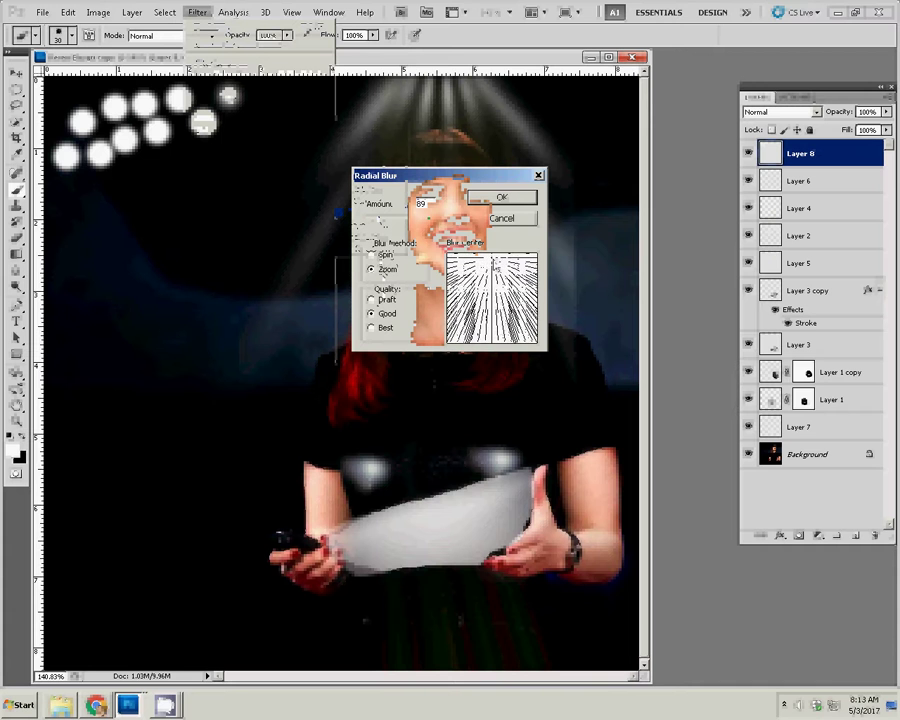
{"action": "left_click", "coordinate": [501, 197]}
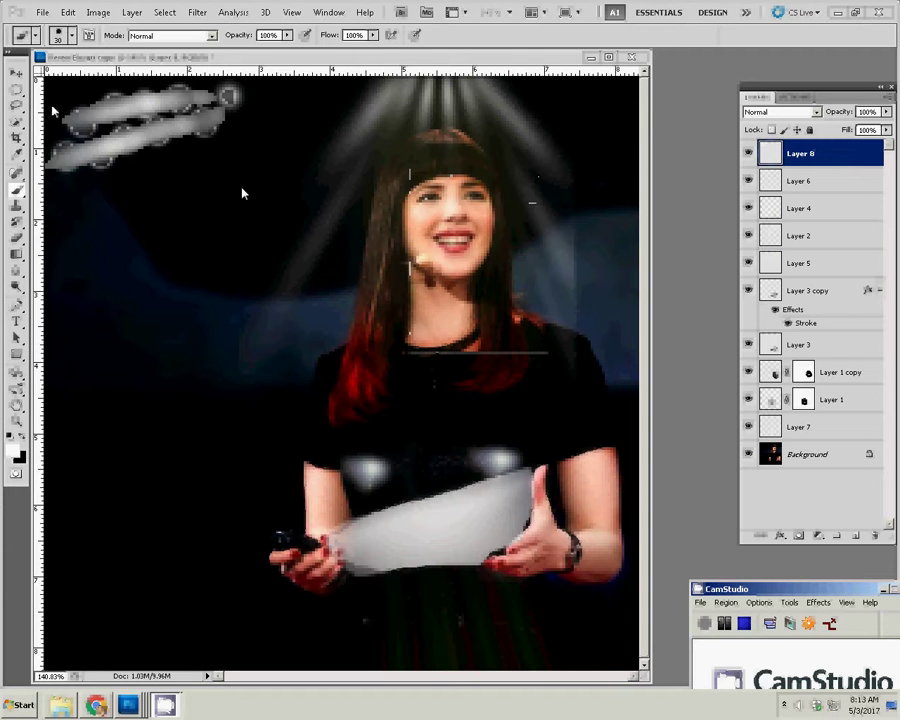
Step: Undo the stray white dab and nudge the streaks right and down with the Move tool
{"action": "left_click", "coordinate": [140, 143]}
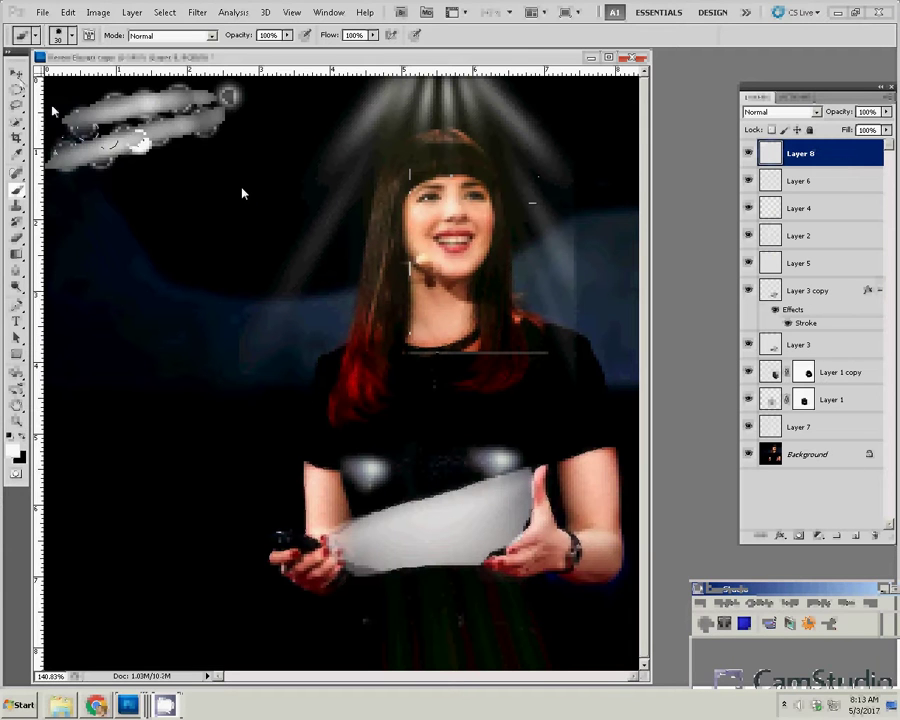
{"action": "key", "text": "ctrl+z"}
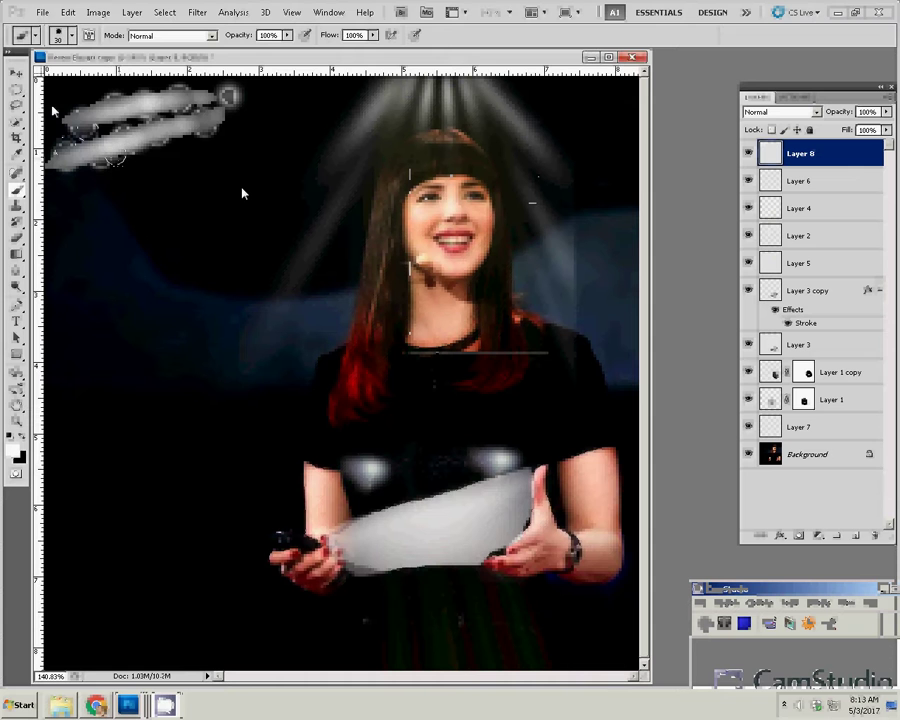
{"action": "key", "text": "v"}
{"action": "key", "text": "shift+Right"}
{"action": "key", "text": "shift+Right"}
{"action": "key", "text": "shift+Down"}
{"action": "key", "text": "shift+Down"}
{"action": "key", "text": "shift+Down"}
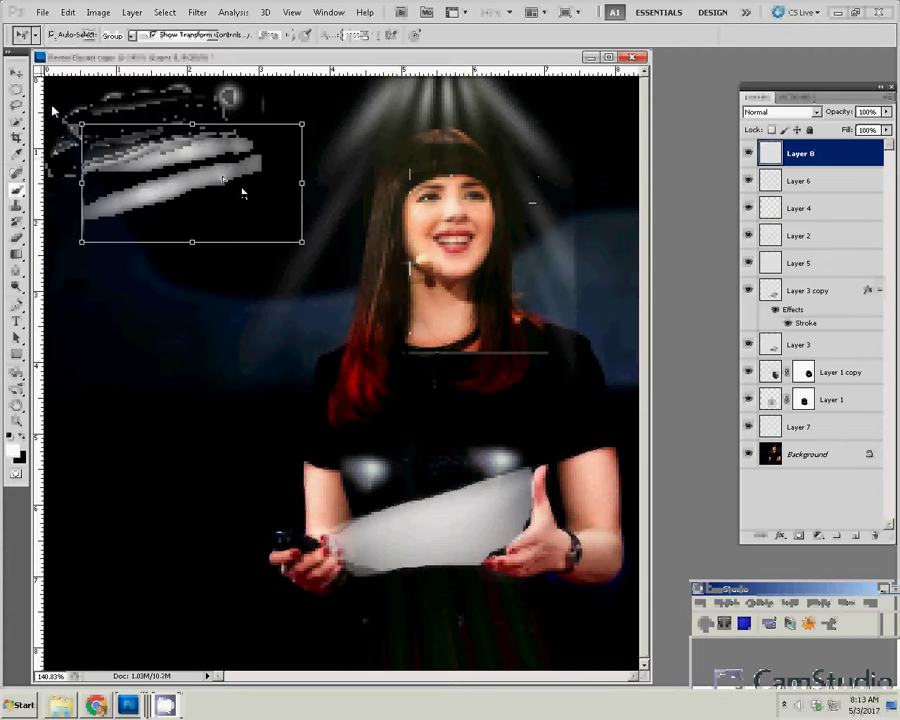
Step: Reapply Radial Blur to the streaks and flip them horizontally with Free Transform
{"action": "left_click", "coordinate": [198, 13]}
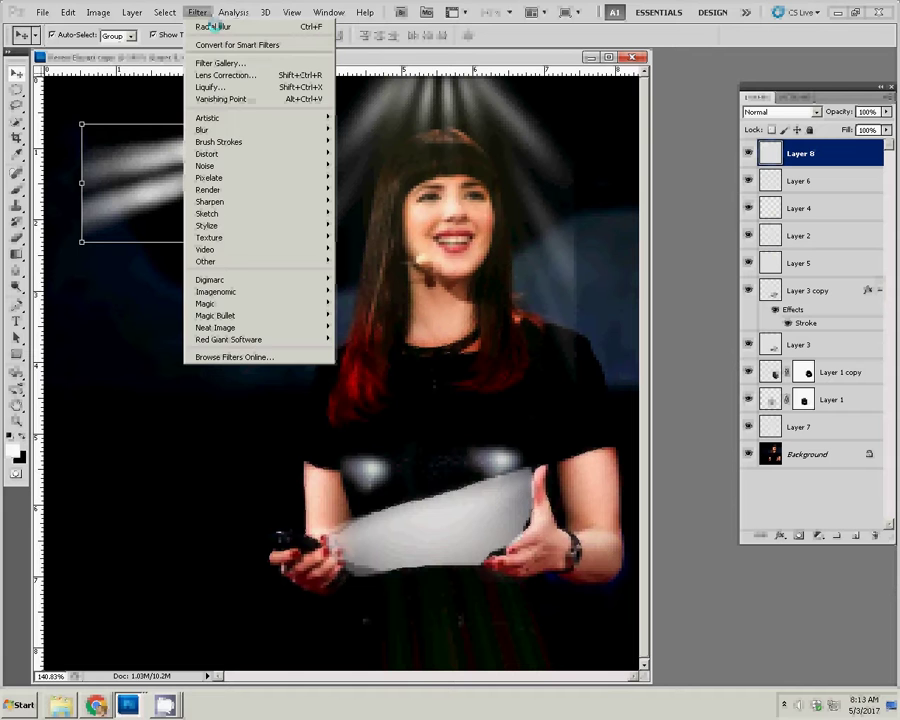
{"action": "left_click", "coordinate": [212, 27]}
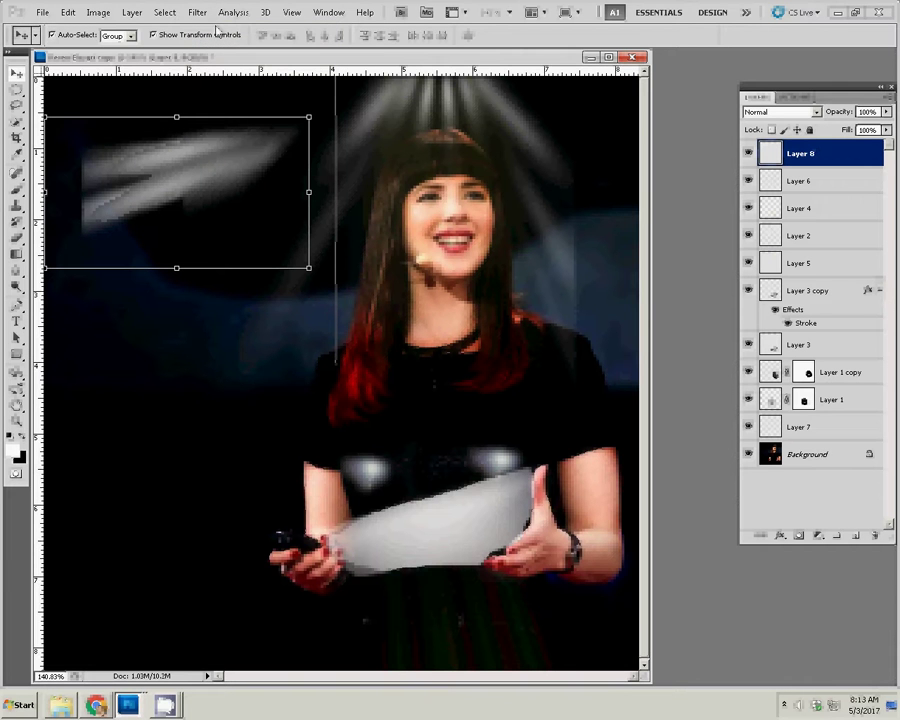
{"action": "key", "text": "ctrl+t"}
{"action": "right_click", "coordinate": [328, 114]}
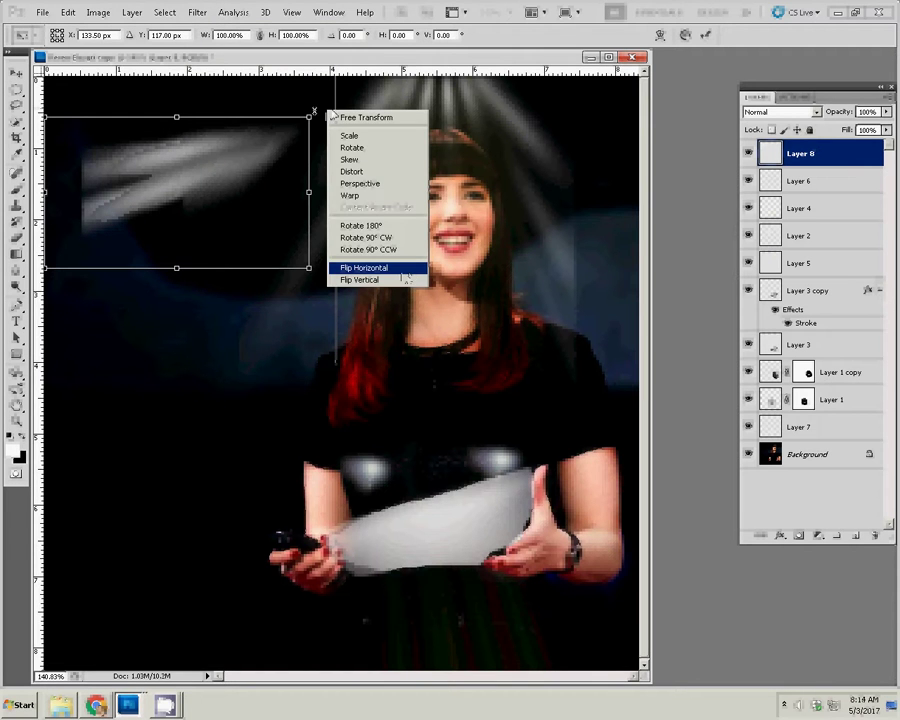
{"action": "left_click", "coordinate": [403, 268]}
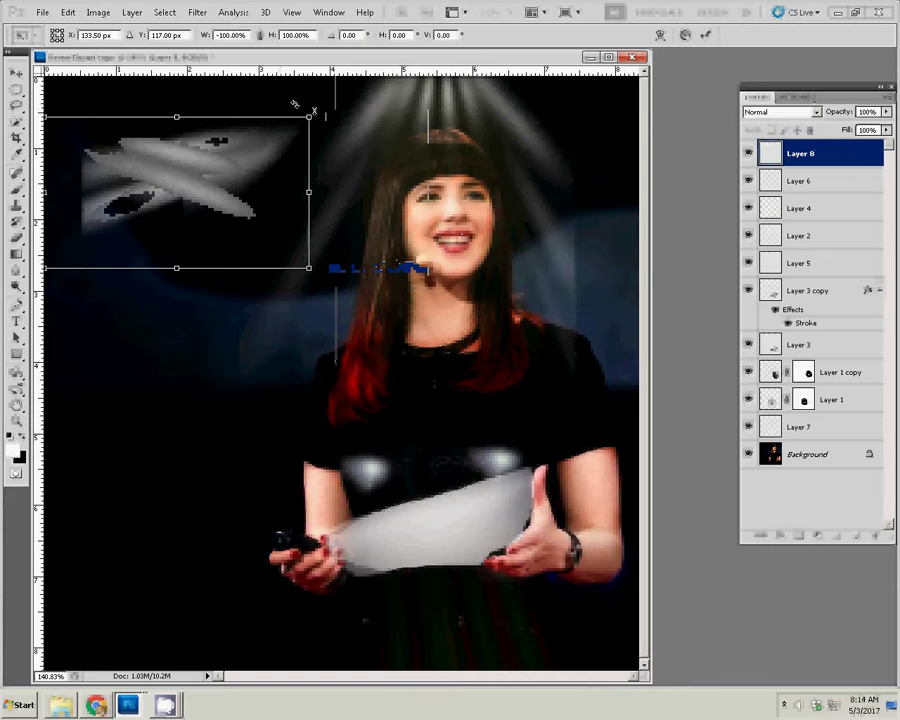
Step: Rotate the streaks about 41°, commit, and reapply Radial Blur to the beam
{"action": "left_click_drag", "start_coordinate": [314, 111], "coordinate": [294, 104]}
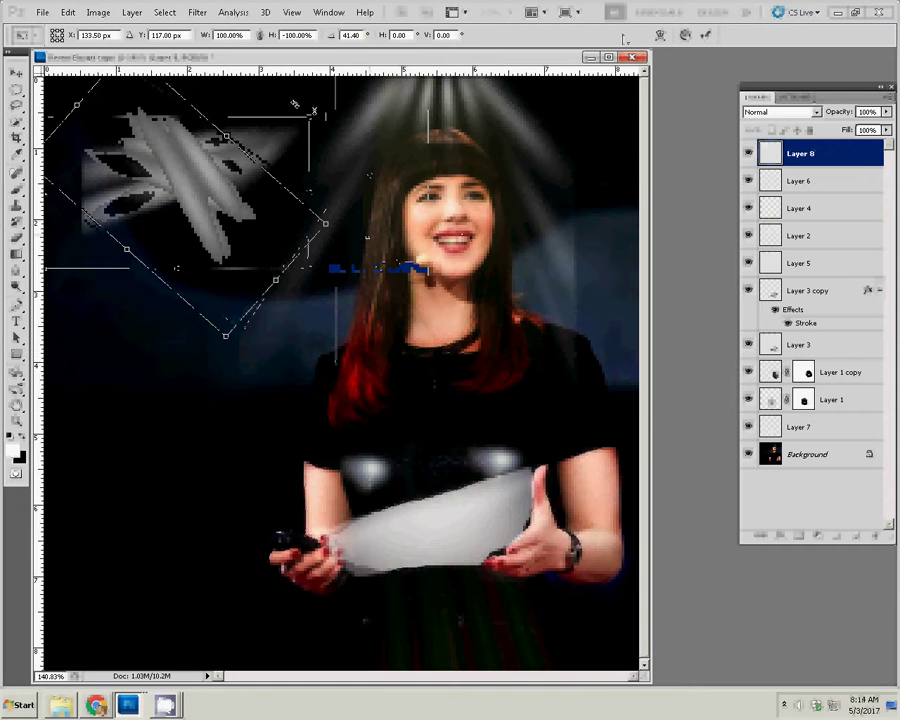
{"action": "left_click", "coordinate": [705, 35]}
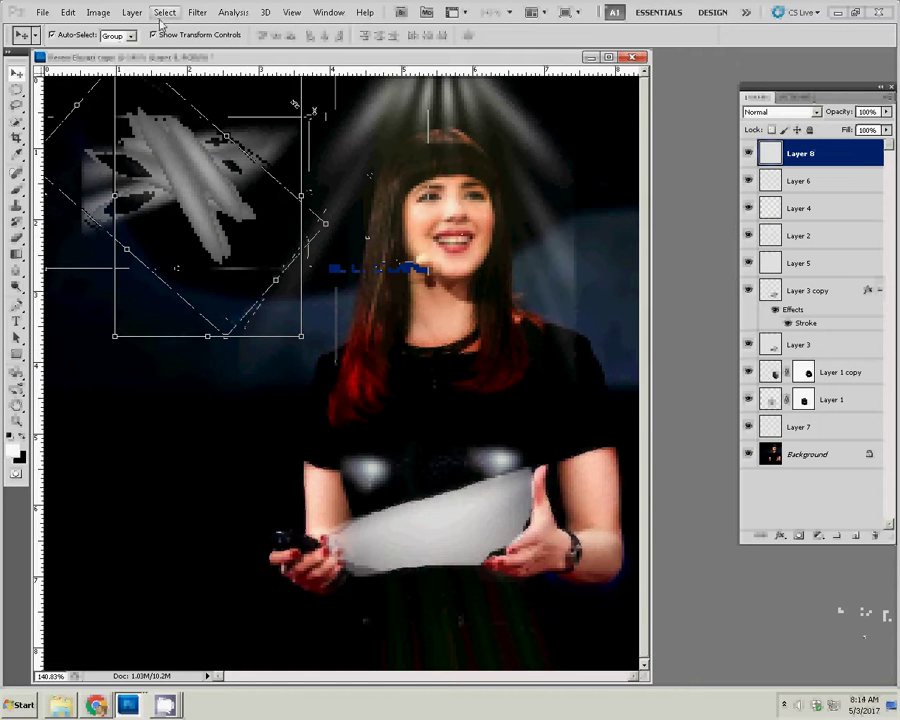
{"action": "left_click", "coordinate": [200, 12]}
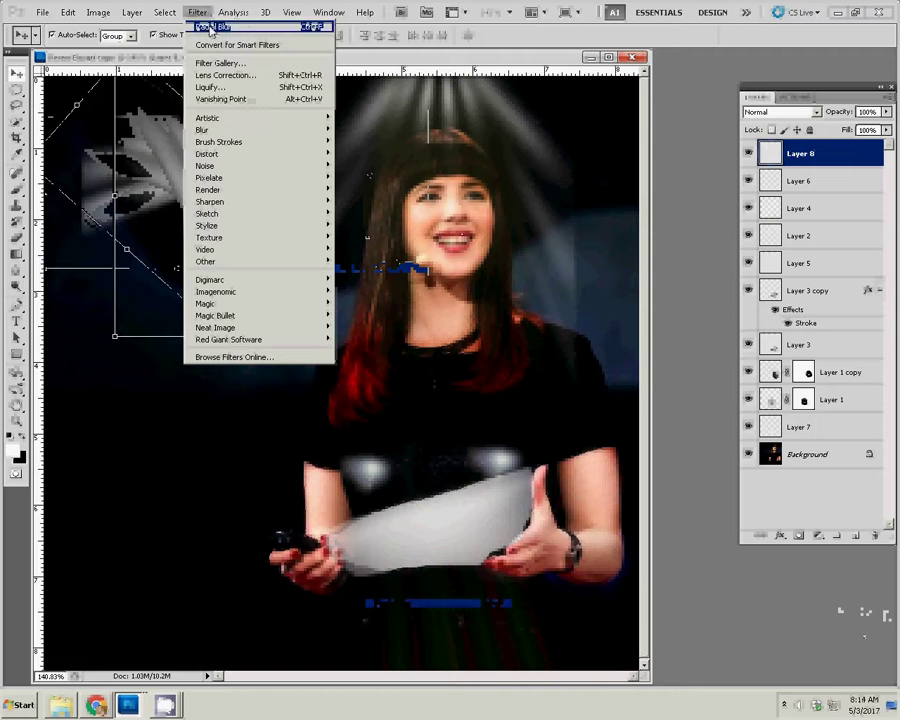
{"action": "left_click", "coordinate": [204, 26]}
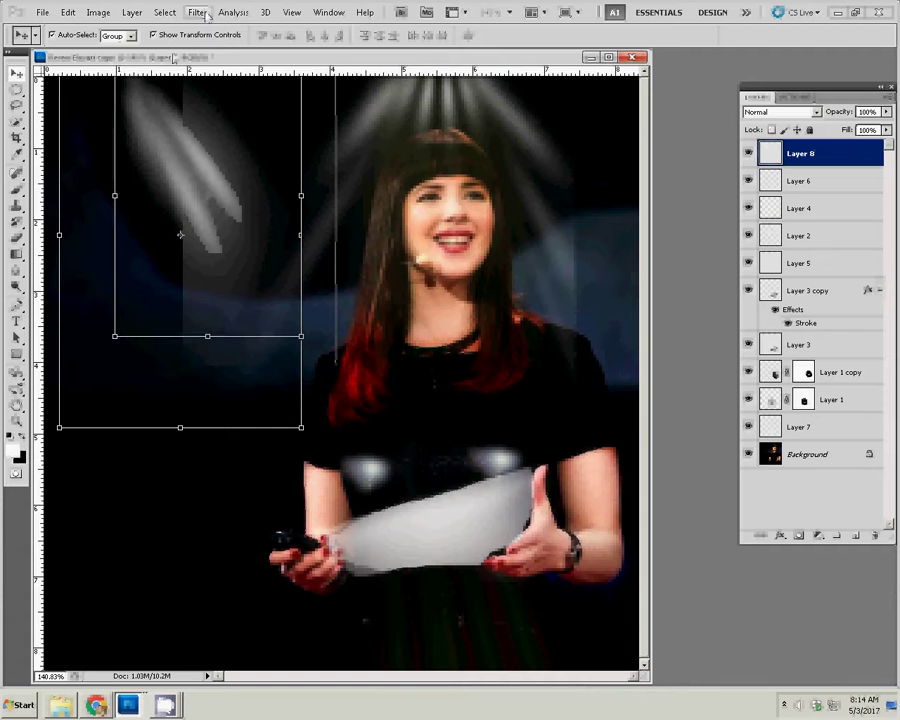
Step: Set Layer 8 to Screen blending, radial-blur it again and reposition it with Free Transform
{"action": "left_click", "coordinate": [795, 112]}
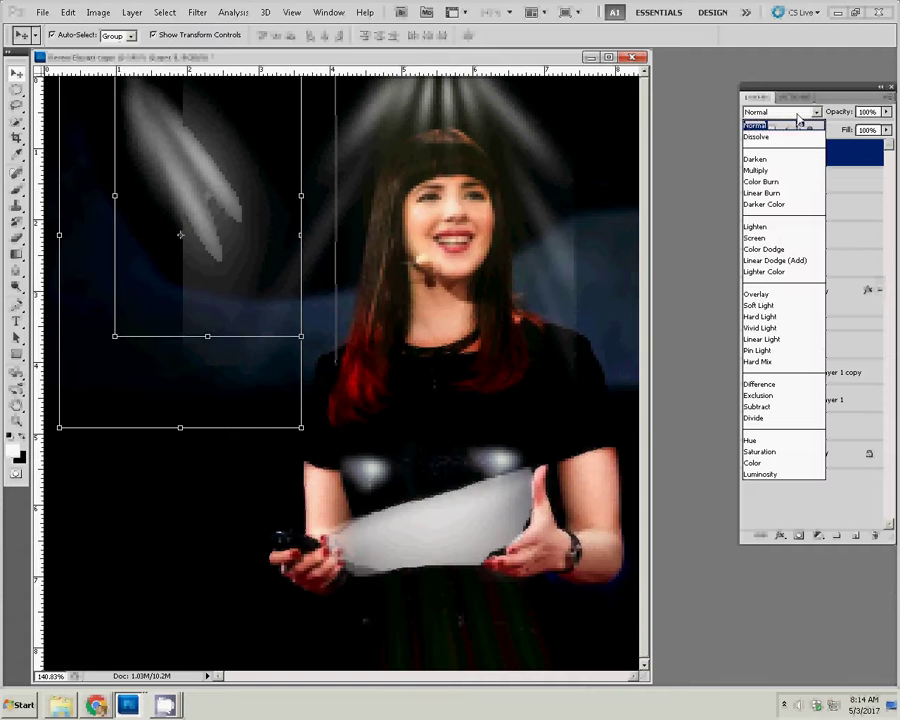
{"action": "left_click", "coordinate": [786, 239]}
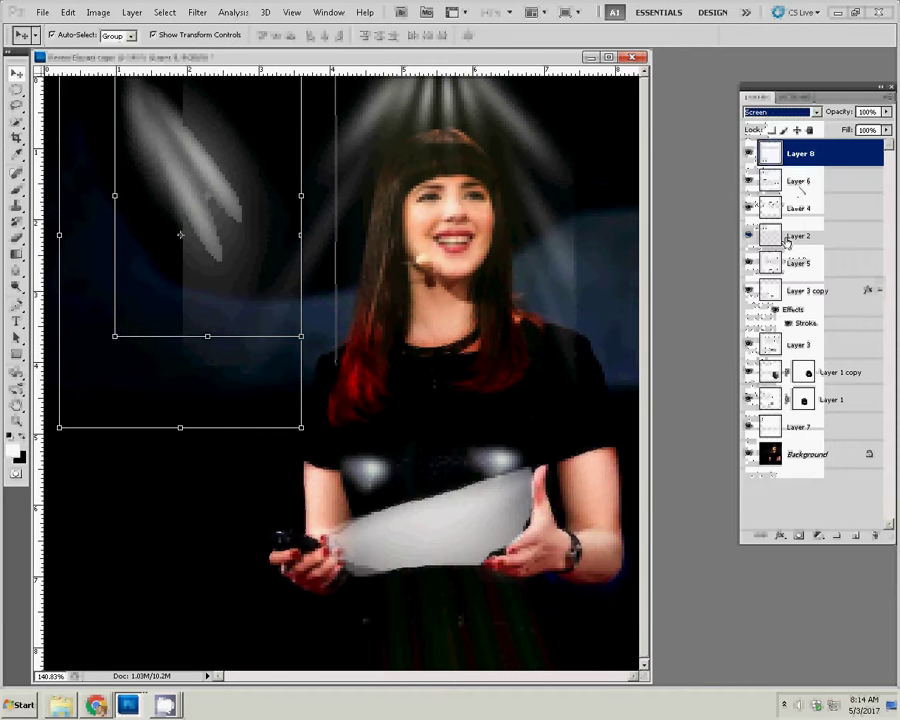
{"action": "left_click", "coordinate": [197, 12]}
{"action": "mouse_move", "coordinate": [202, 130]}
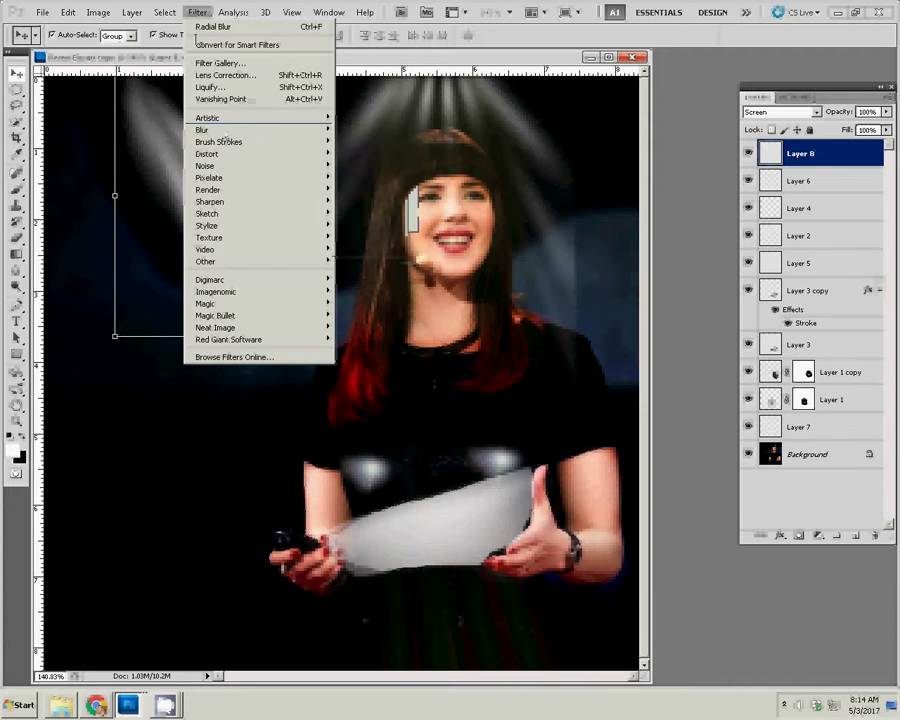
{"action": "left_click", "coordinate": [200, 29]}
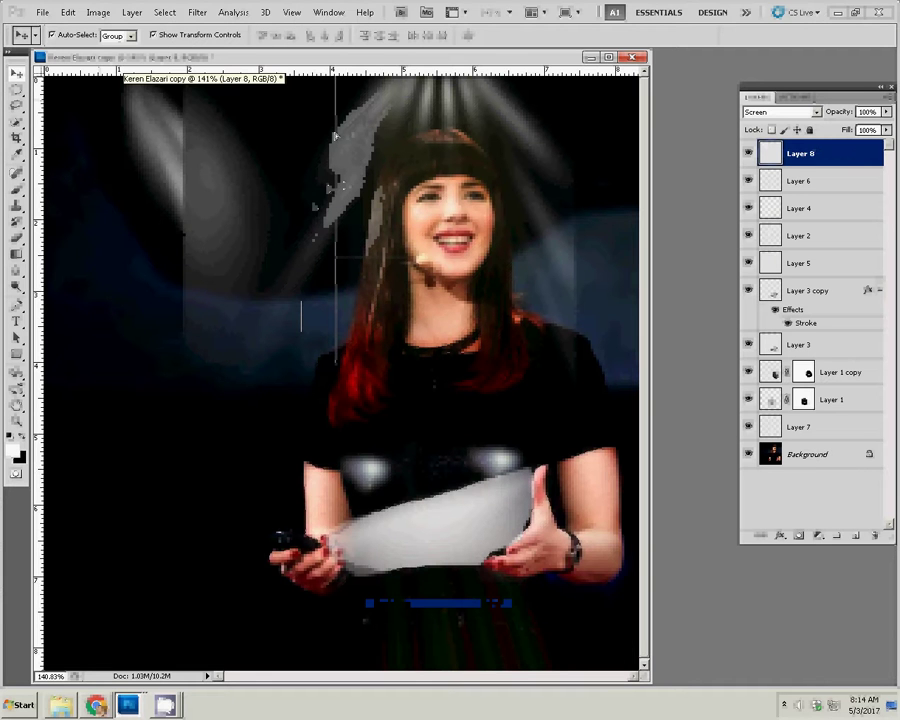
{"action": "key", "text": "ctrl+t"}
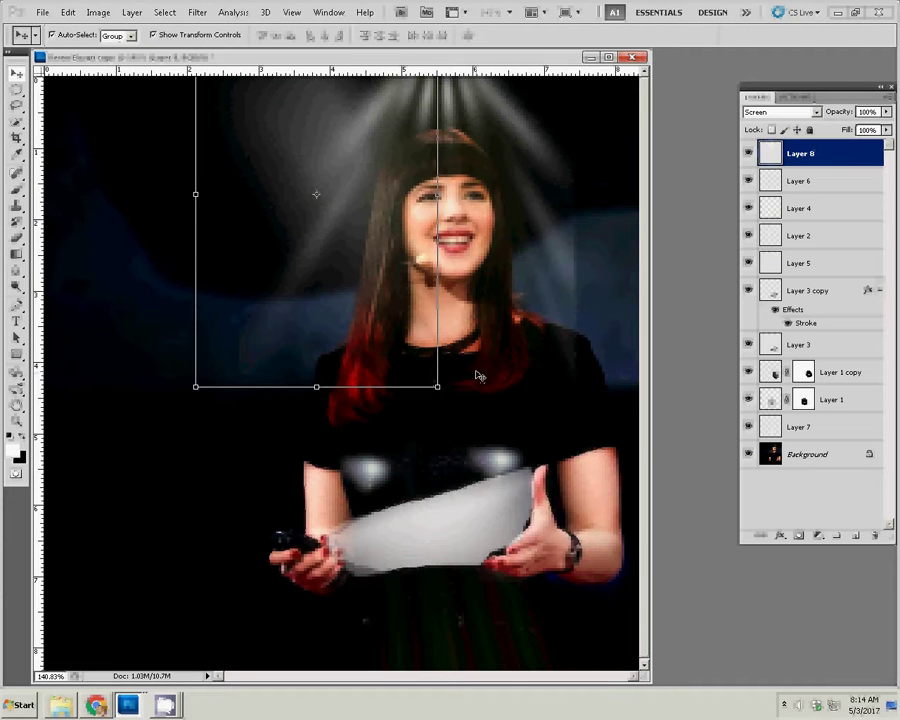
{"action": "left_click", "coordinate": [500, 114]}
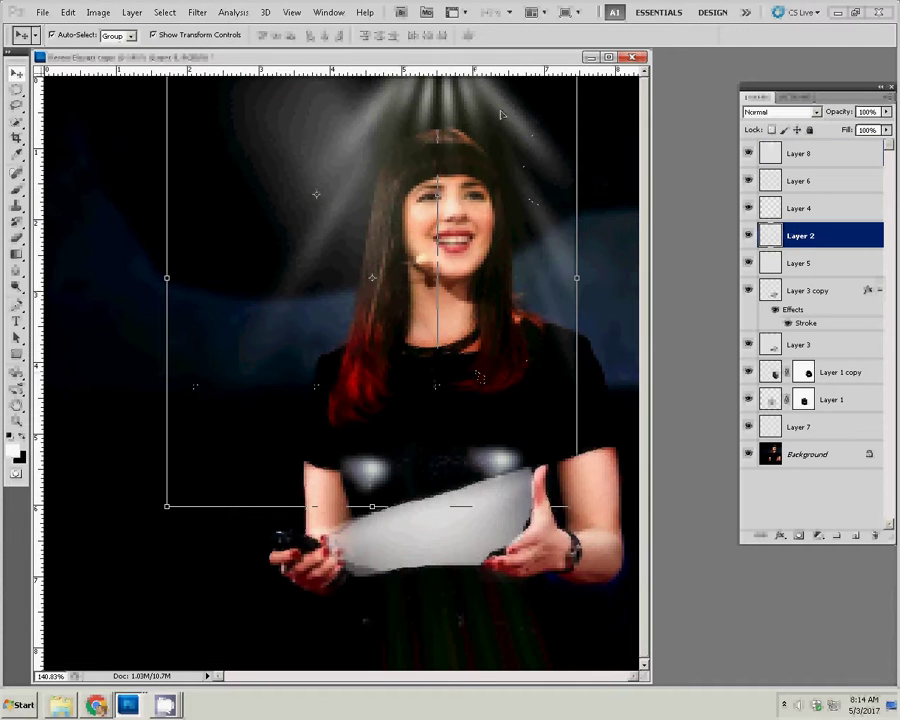